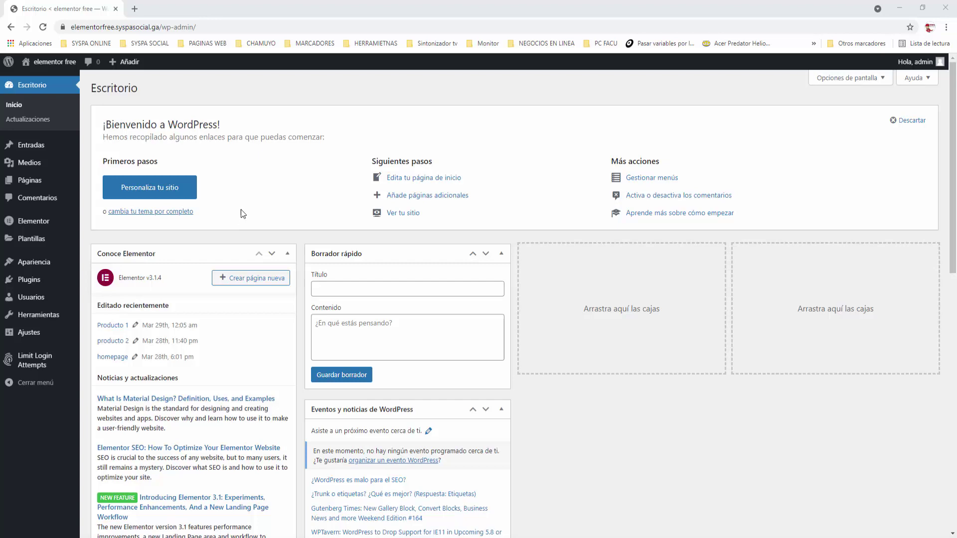
# Open the live site in a new tab and look through the home page's header and trip listings
pyautogui.moveTo(50, 62)
pyautogui.rightClick(49, 82)
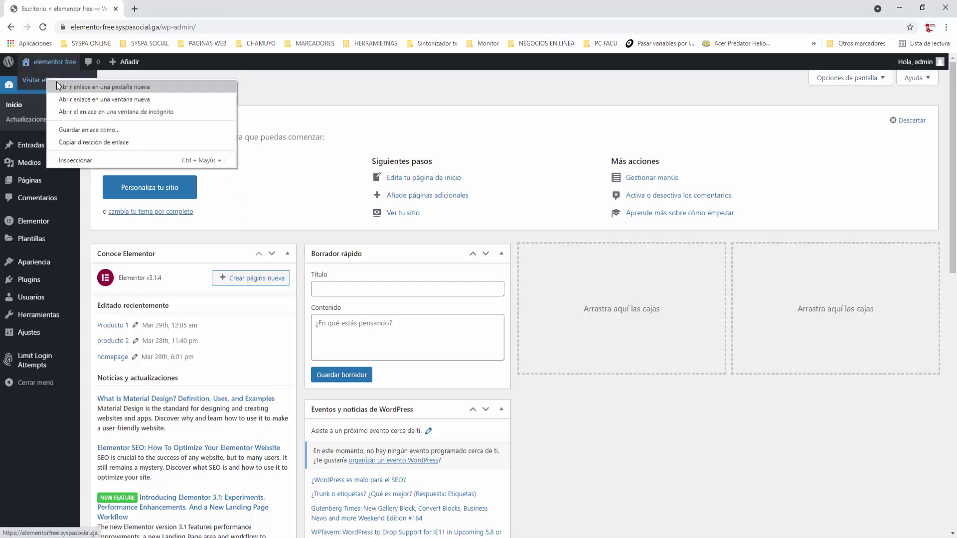
pyautogui.click(64, 88)
pyautogui.click(156, 10)
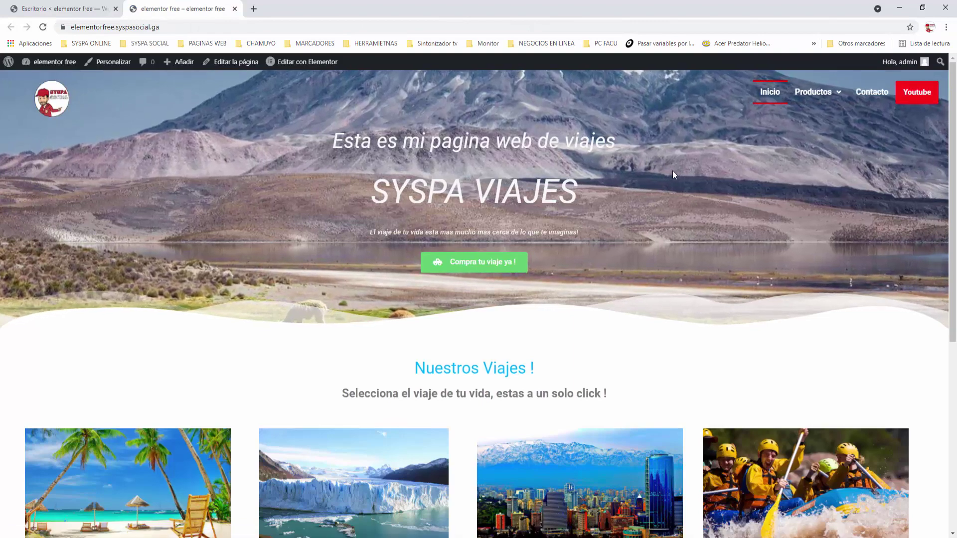
pyautogui.scroll(-4, 674, 170)
pyautogui.scroll(-2, 676, 174)
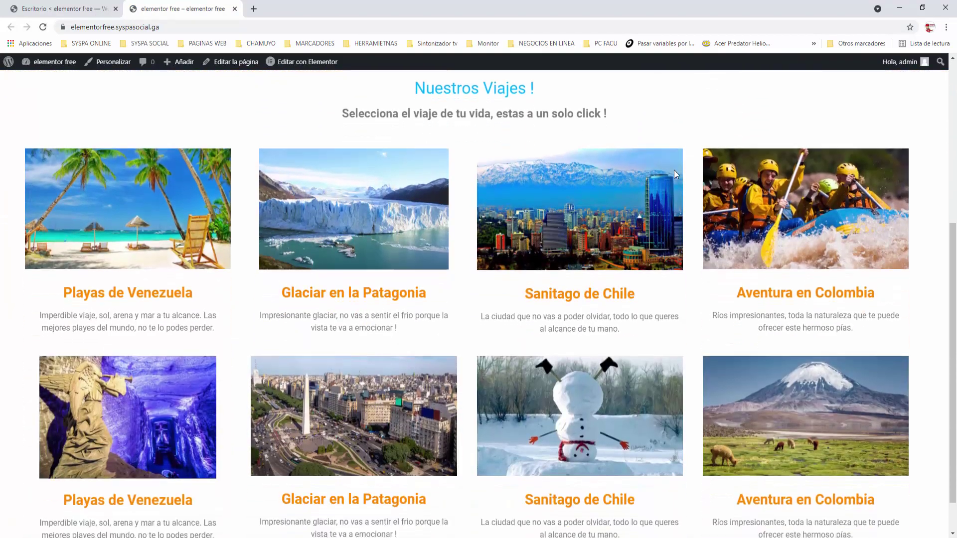
pyautogui.scroll(4, 676, 174)
pyautogui.scroll(2, 676, 175)
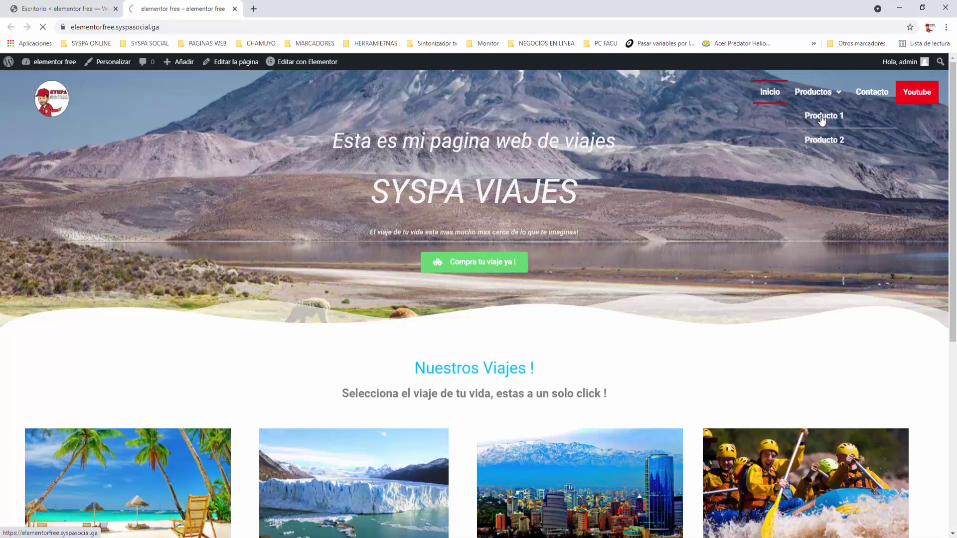
# Check the Producto 1 and Producto 2 links under Productos on the live site and close its tab
pyautogui.click(822, 118)
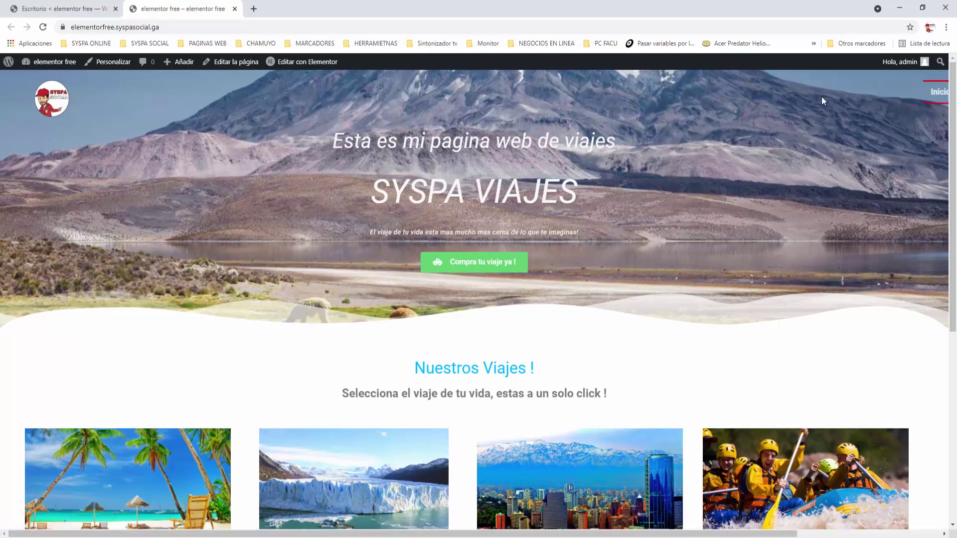
pyautogui.moveTo(828, 96)
pyautogui.click(831, 142)
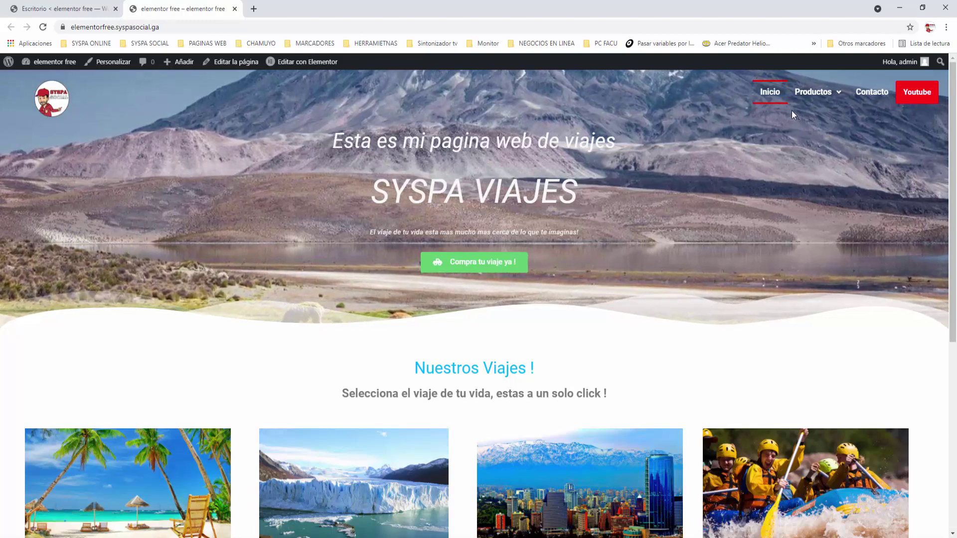
pyautogui.moveTo(815, 94)
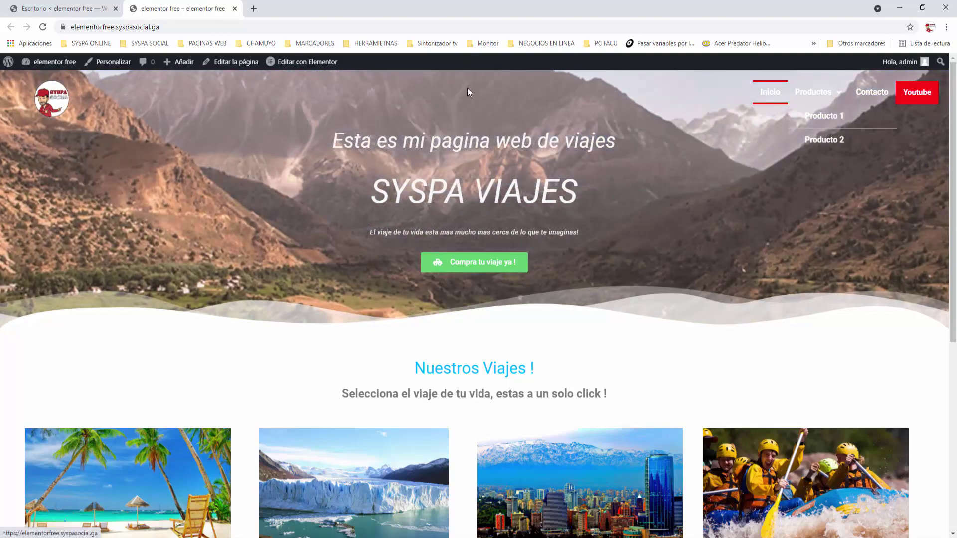
pyautogui.click(235, 9)
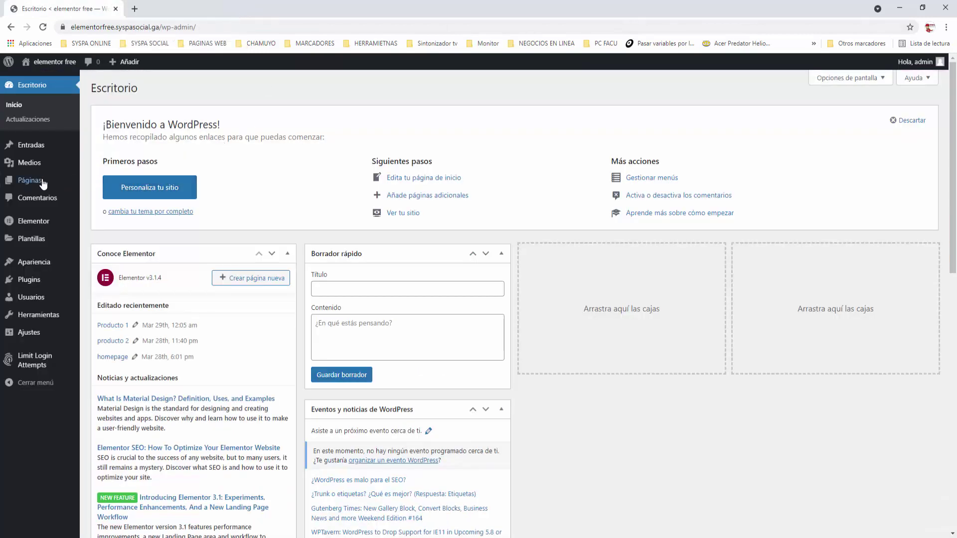
# Create a new page in a separate browser tab and title it "Producto 1"
pyautogui.moveTo(44, 184)
pyautogui.rightClick(106, 195)
pyautogui.click(122, 199)
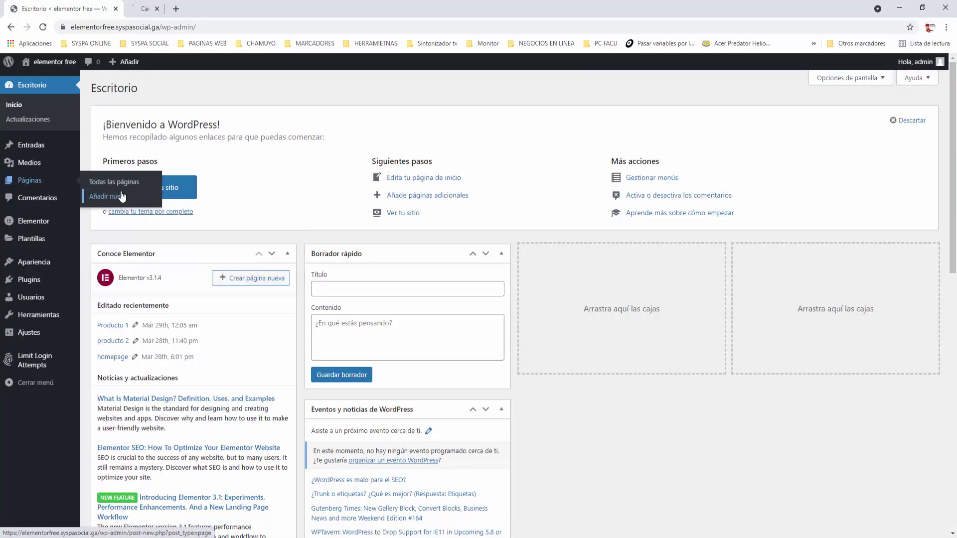
pyautogui.click(165, 13)
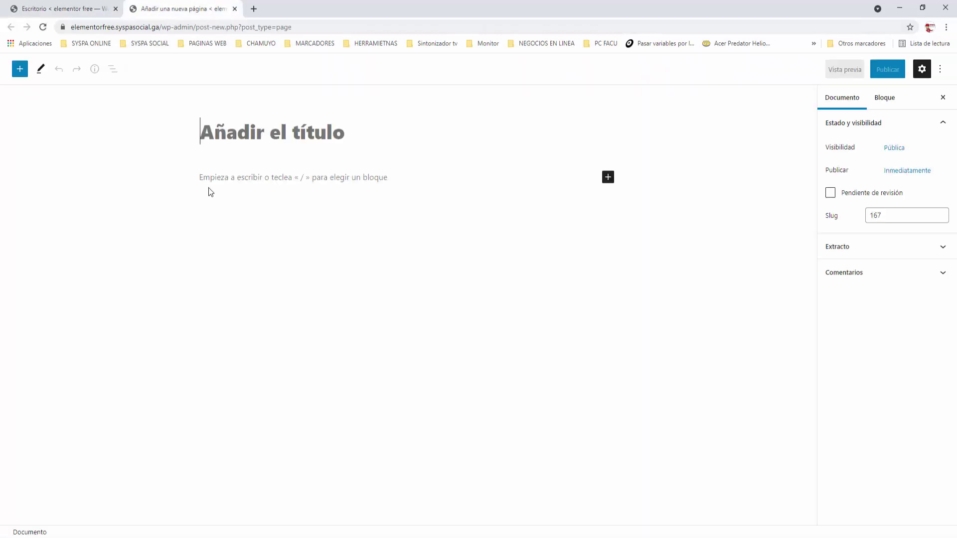
pyautogui.write('Pro')
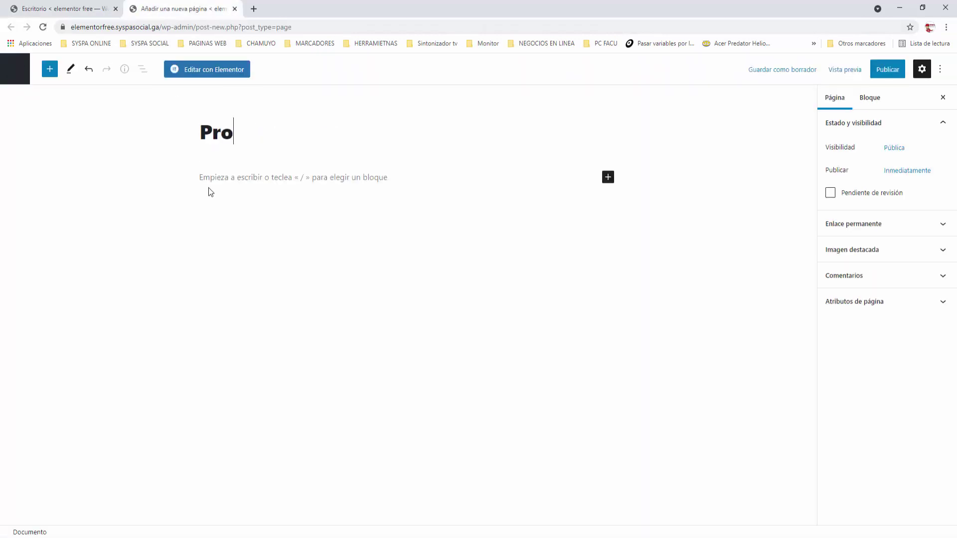
pyautogui.write('ducto ')
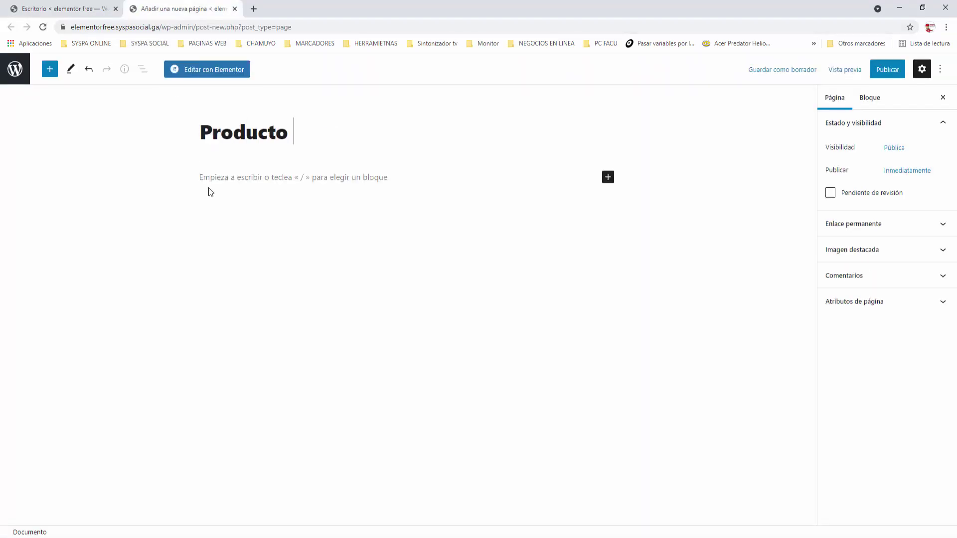
pyautogui.write('1')
# Open the Producto 1 page for editing with Elementor and set its page structure to Elementor Canvas
pyautogui.click(210, 71)
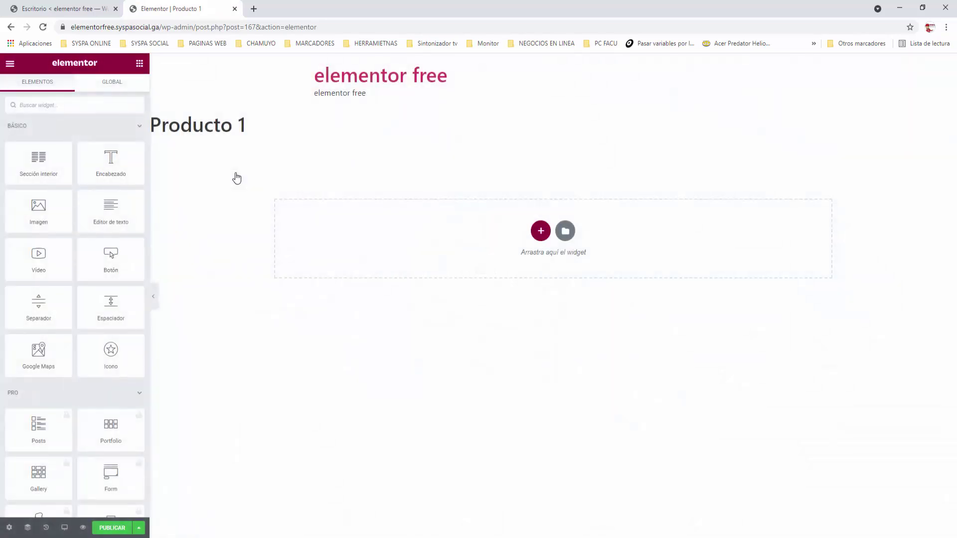
pyautogui.click(9, 528)
pyautogui.click(109, 319)
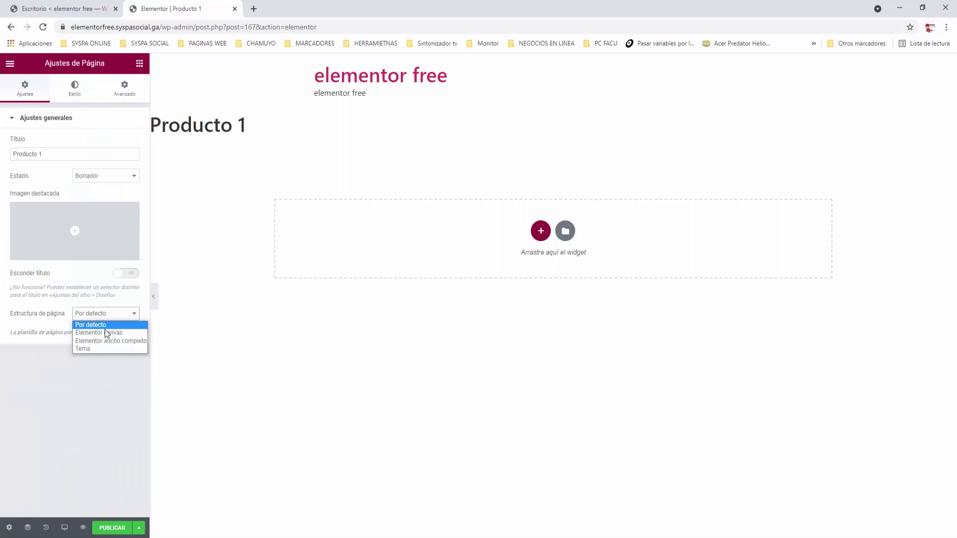
pyautogui.click(108, 332)
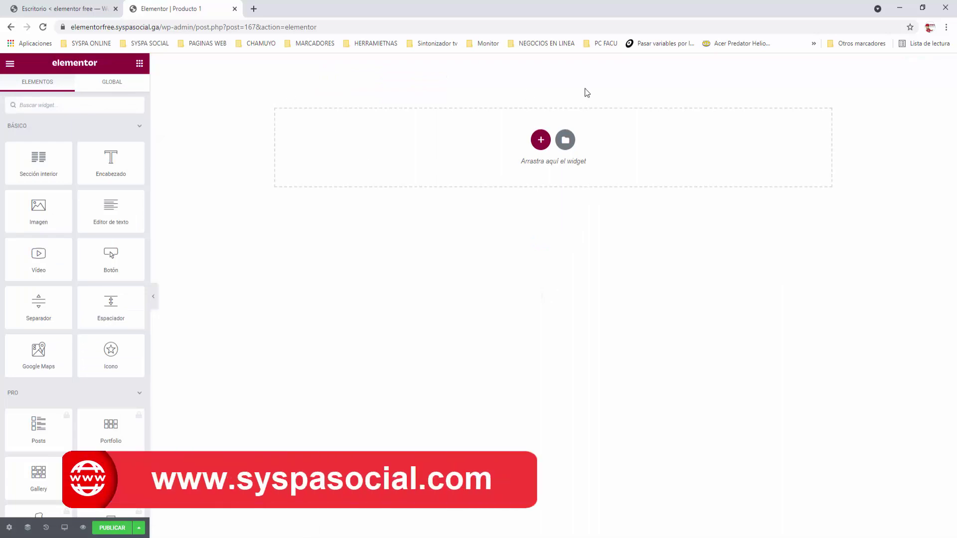
# Add a single-column section with full-width content (Ancho completo) and stretch the section across the page
pyautogui.click(541, 141)
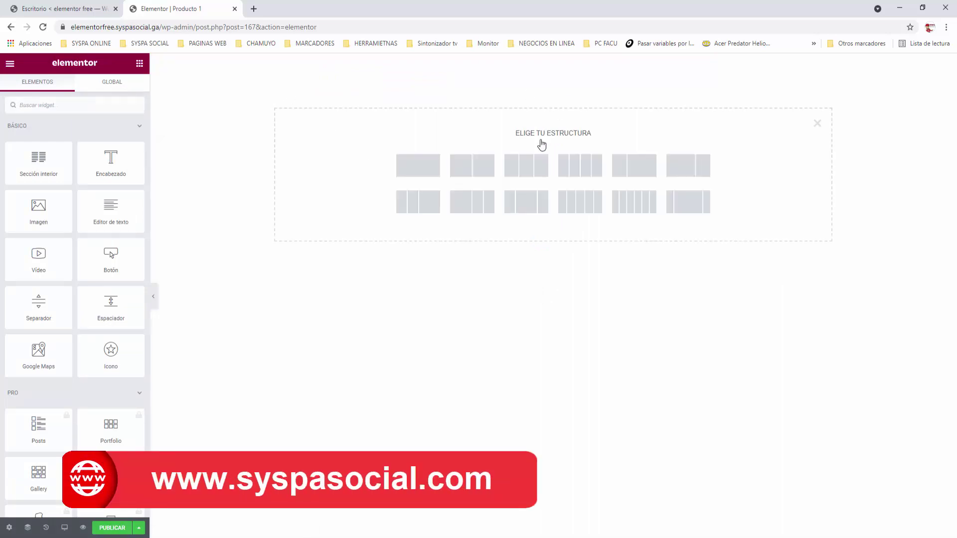
pyautogui.click(418, 170)
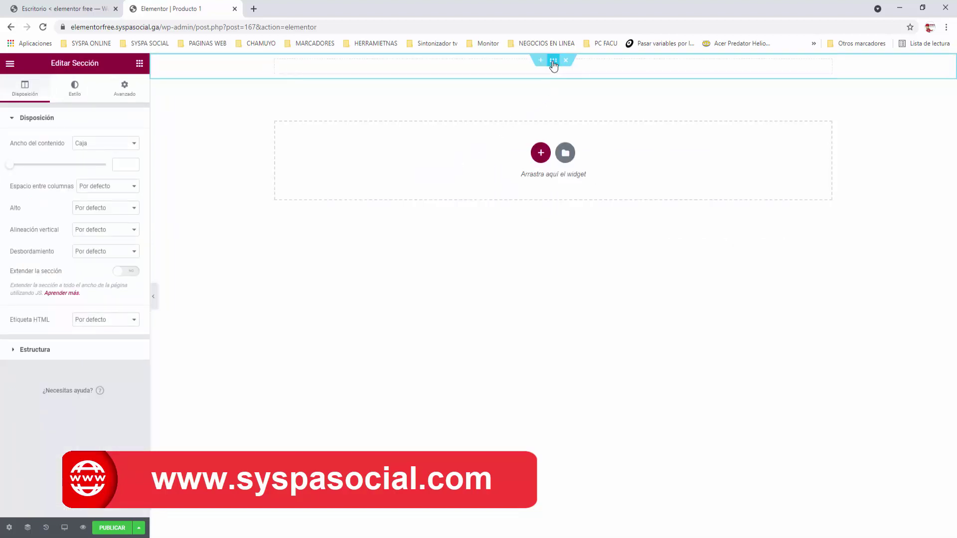
pyautogui.click(107, 144)
pyautogui.click(98, 163)
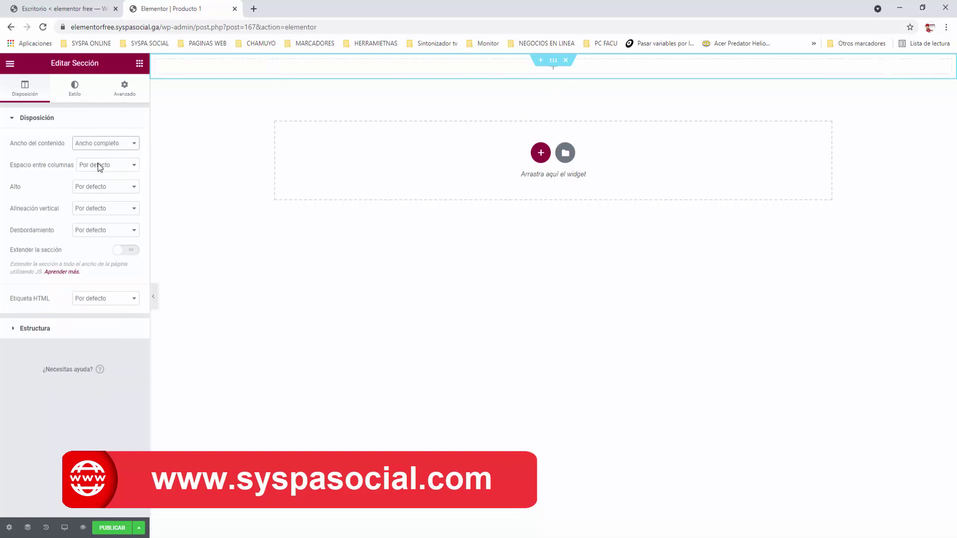
pyautogui.click(130, 256)
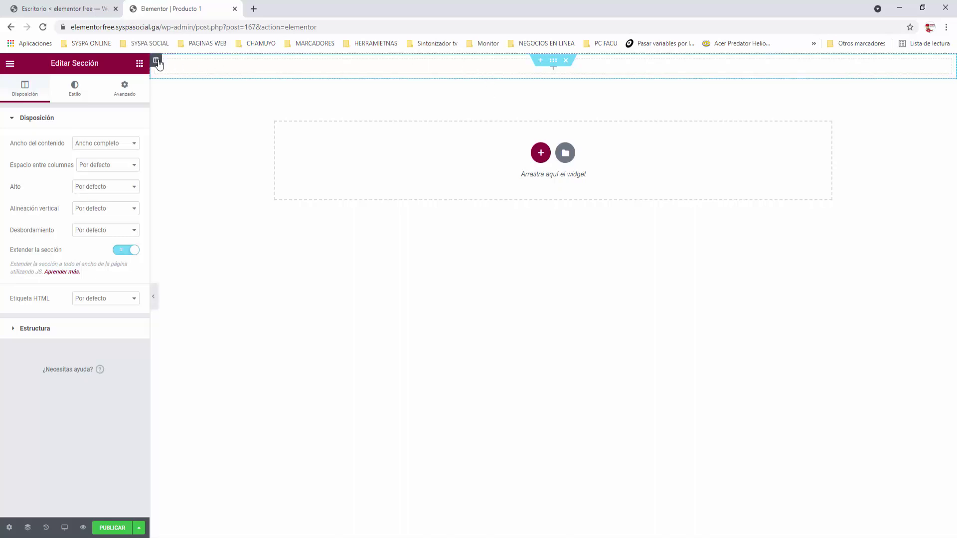
# Add a second column to the header section and make the first column much narrower than the second
pyautogui.rightClick(156, 61)
pyautogui.click(189, 103)
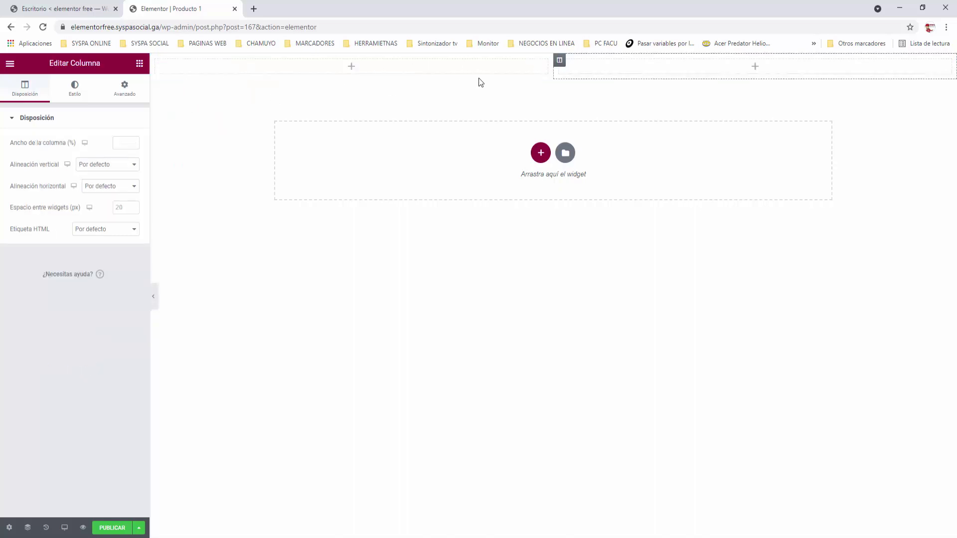
pyautogui.moveTo(554, 68); pyautogui.dragTo(272, 75)
# Place an image widget with the SYSPA Social logo in the narrow column and set the image width to 28%
pyautogui.click(140, 63)
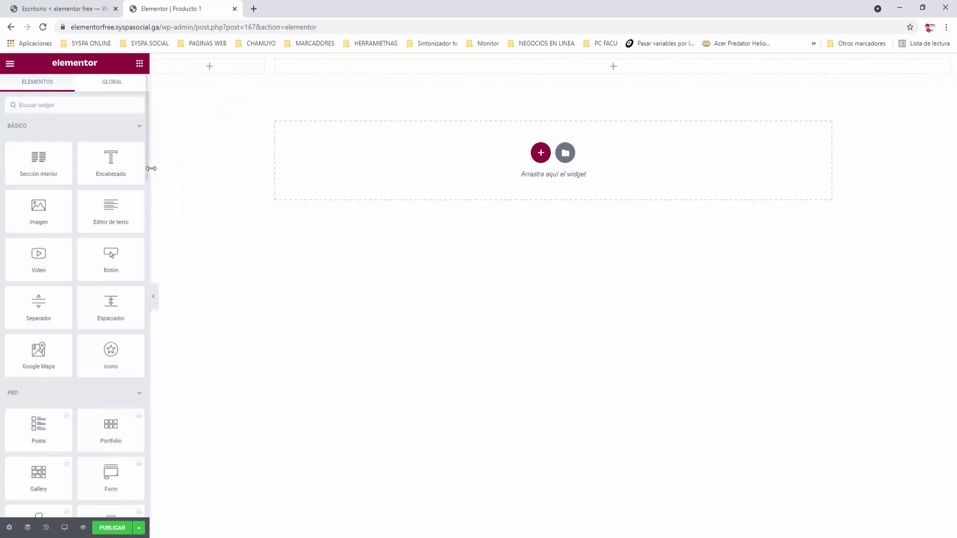
pyautogui.moveTo(35, 207); pyautogui.dragTo(209, 74)
pyautogui.click(69, 185)
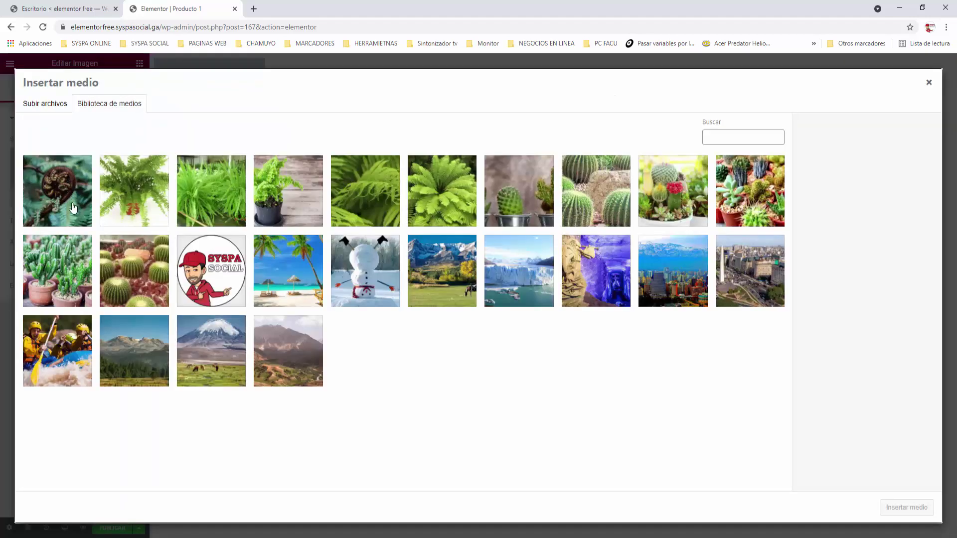
pyautogui.click(181, 283)
pyautogui.click(904, 507)
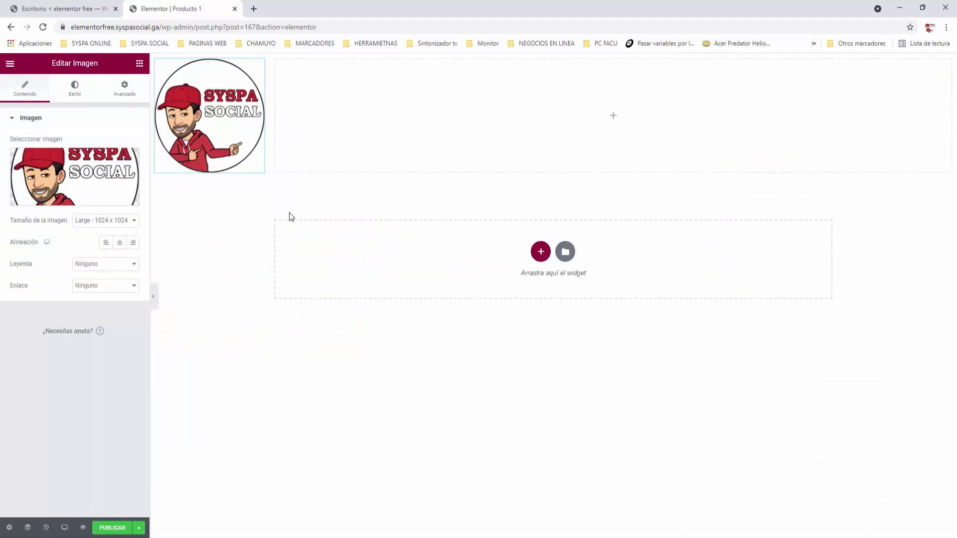
pyautogui.click(71, 89)
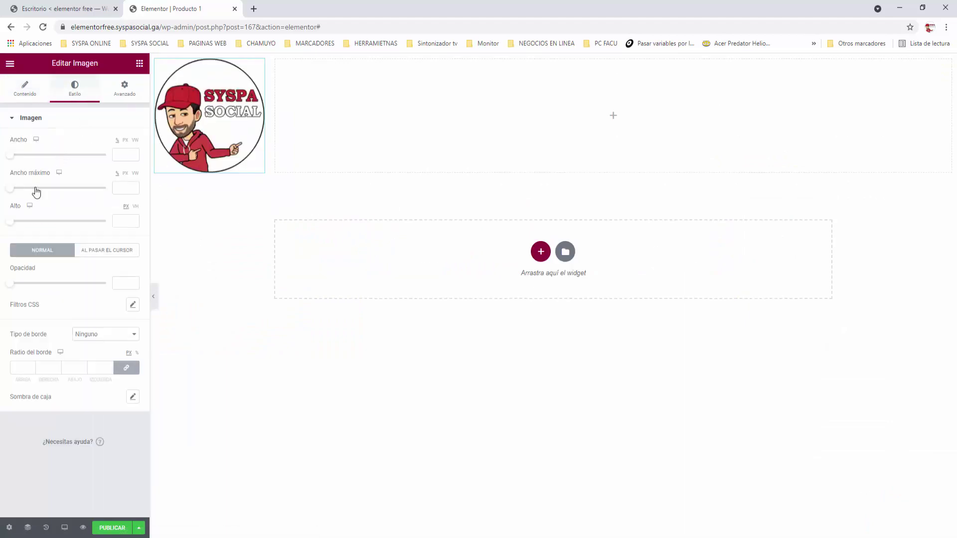
pyautogui.moveTo(15, 160); pyautogui.dragTo(40, 159)
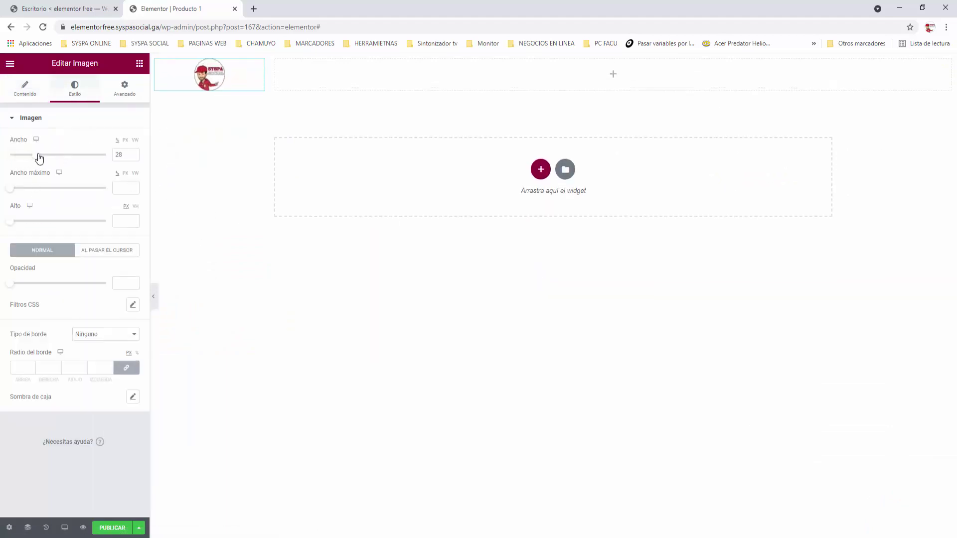
# Find the HFB navigation menu widget (Menú de navegación) and place it in the wide column beside the logo
pyautogui.click(140, 63)
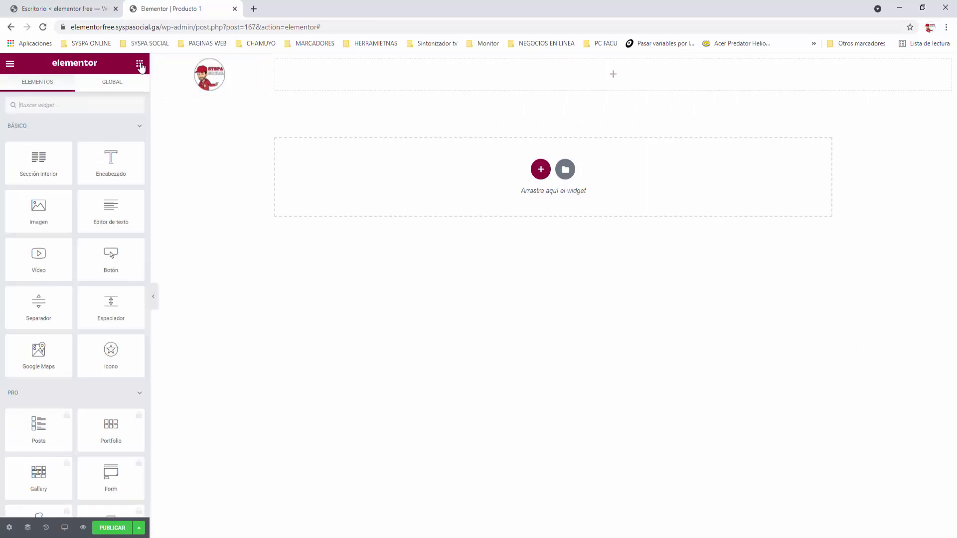
pyautogui.click(36, 104)
pyautogui.write('men')
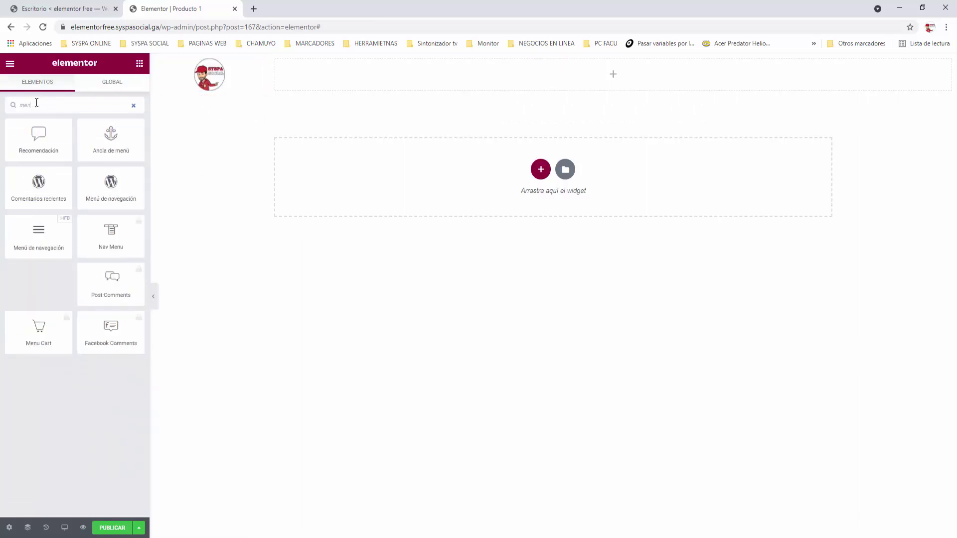
pyautogui.moveTo(38, 230); pyautogui.dragTo(361, 91)
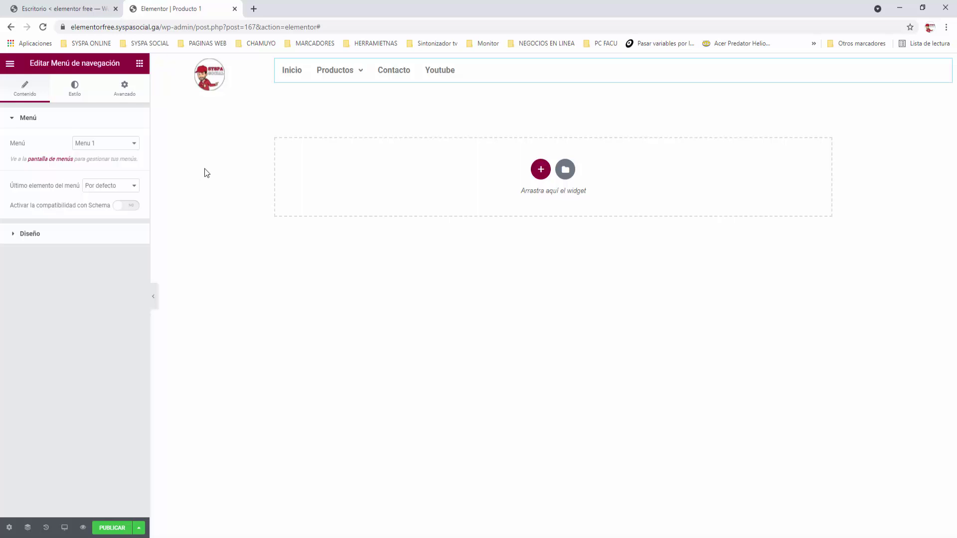
# Set the navigation menu's last item to Botón, enable Schema compatibility, and align the menu to the right
pyautogui.click(110, 186)
pyautogui.click(100, 200)
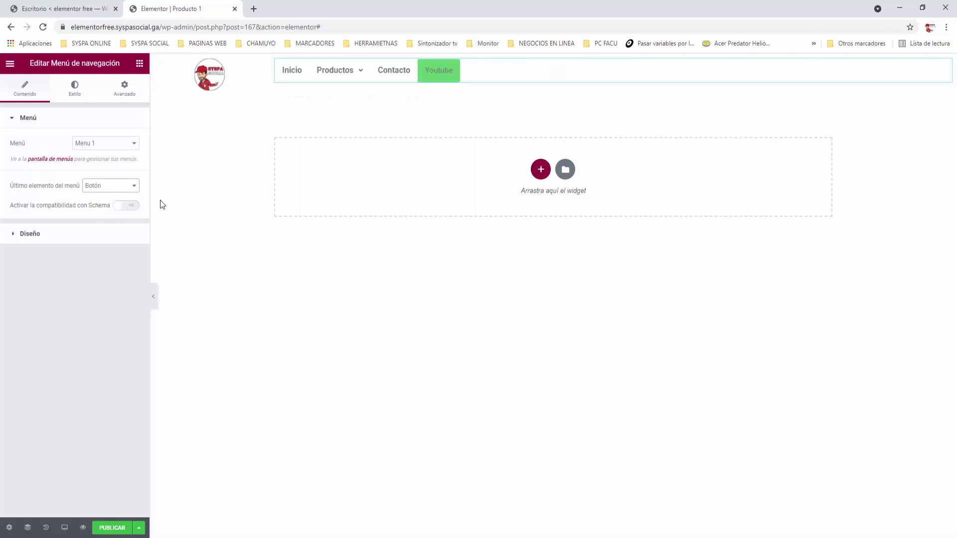
pyautogui.click(132, 206)
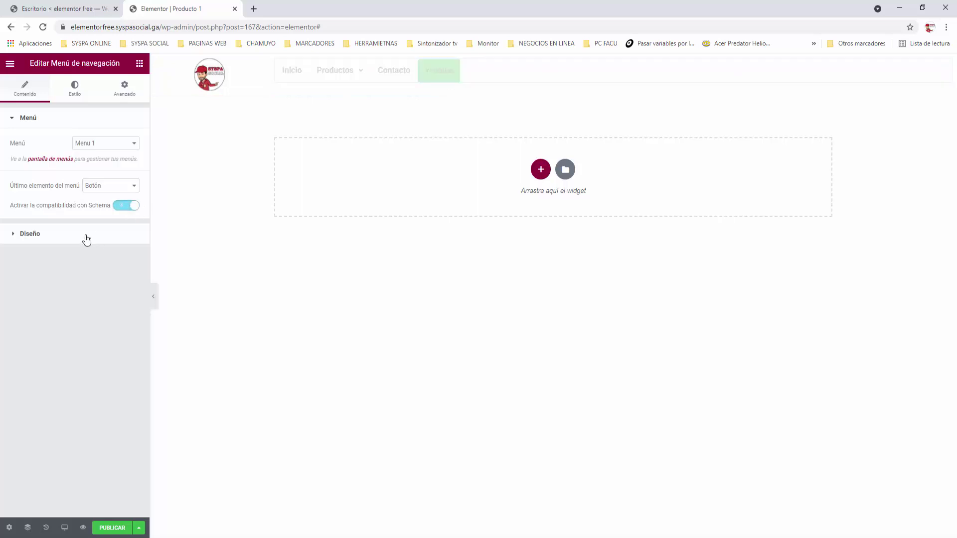
pyautogui.click(15, 237)
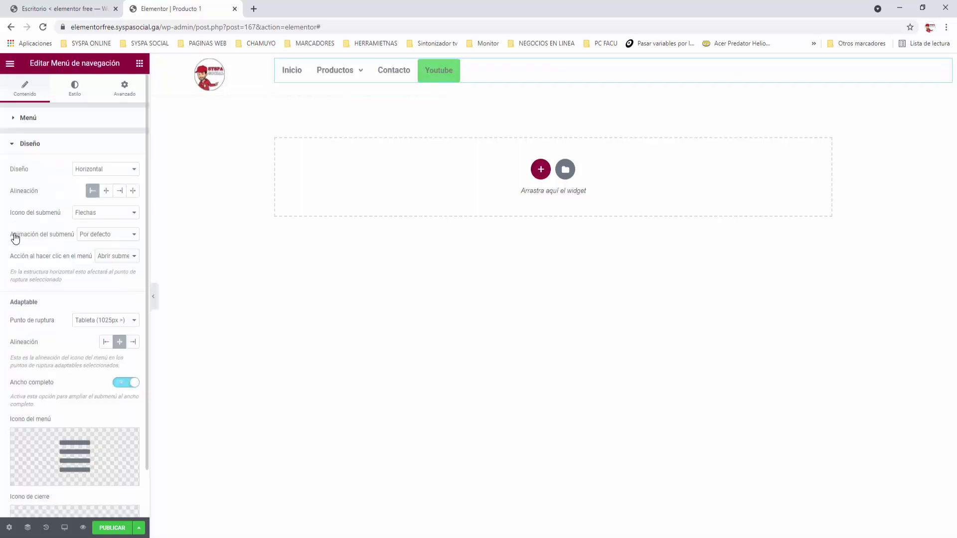
pyautogui.click(124, 191)
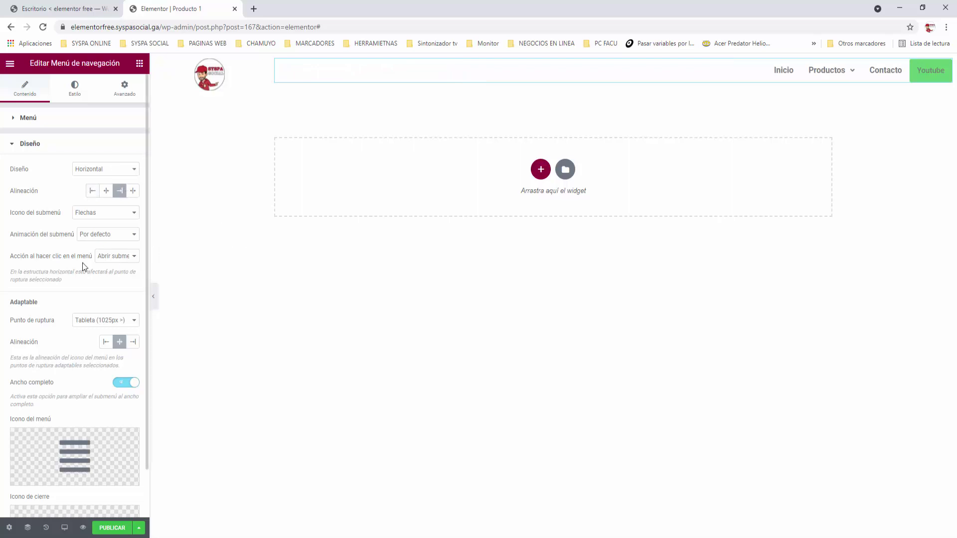
# Set the main menu's normal text colour to #FFFFFF
pyautogui.click(77, 93)
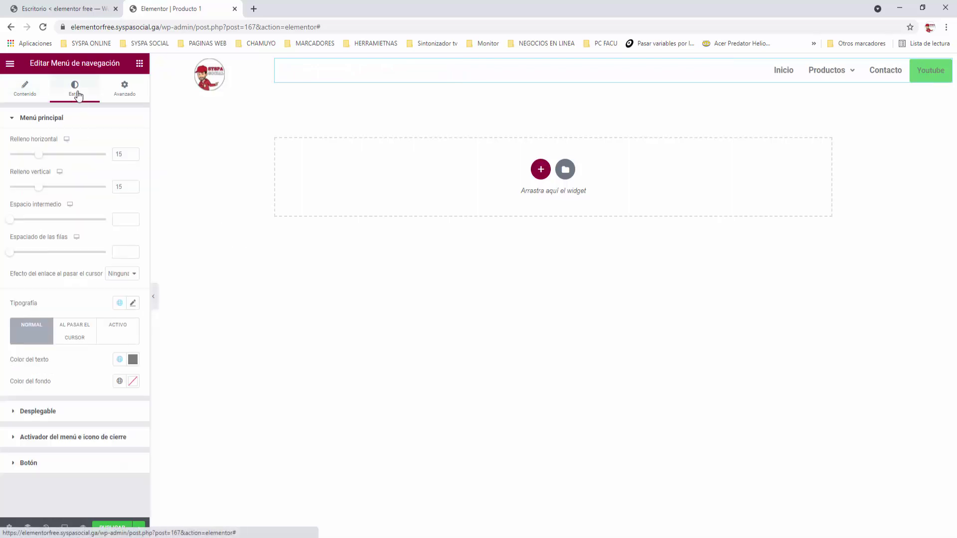
pyautogui.click(133, 359)
pyautogui.write('#FFFFFF')
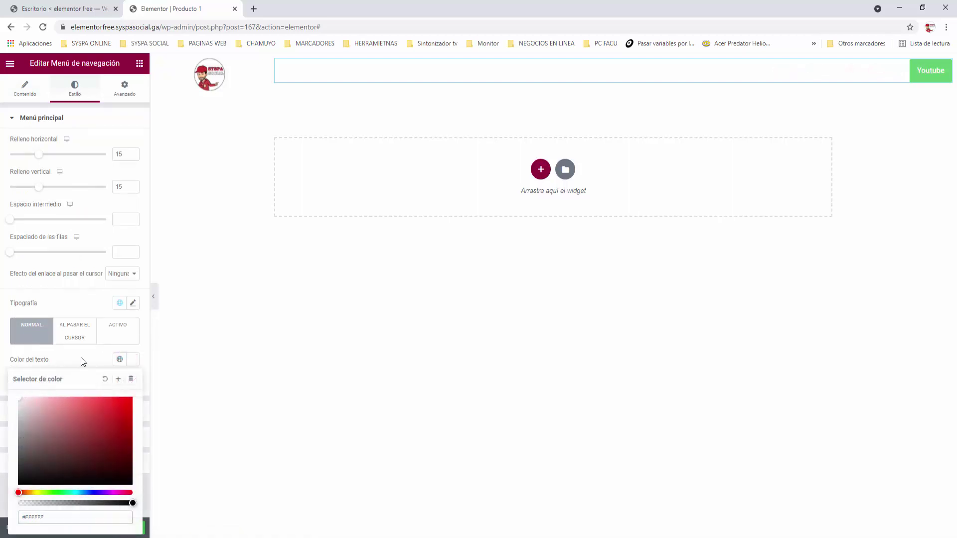
# Set the main menu's hover text colour to #FFFFFF
pyautogui.click(75, 337)
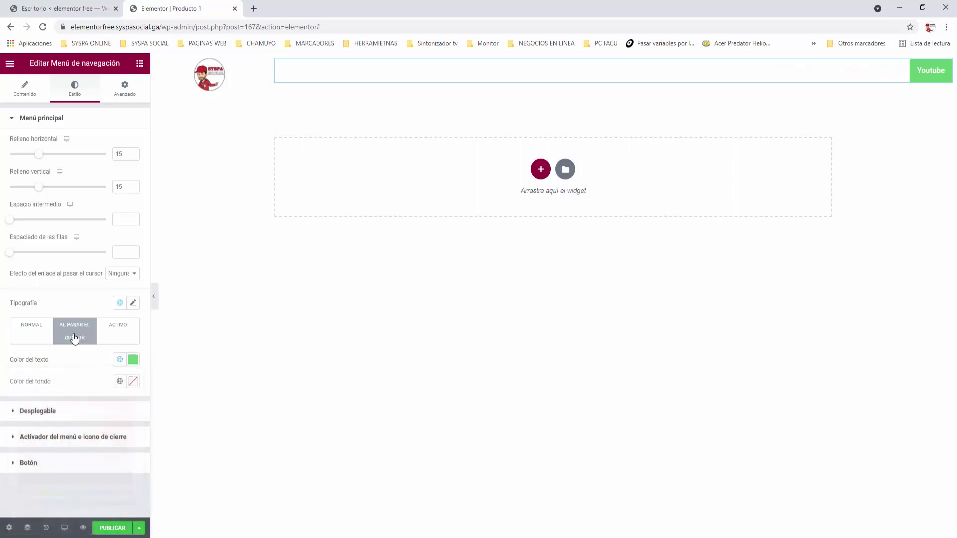
pyautogui.click(133, 359)
pyautogui.write('#FFFFFF')
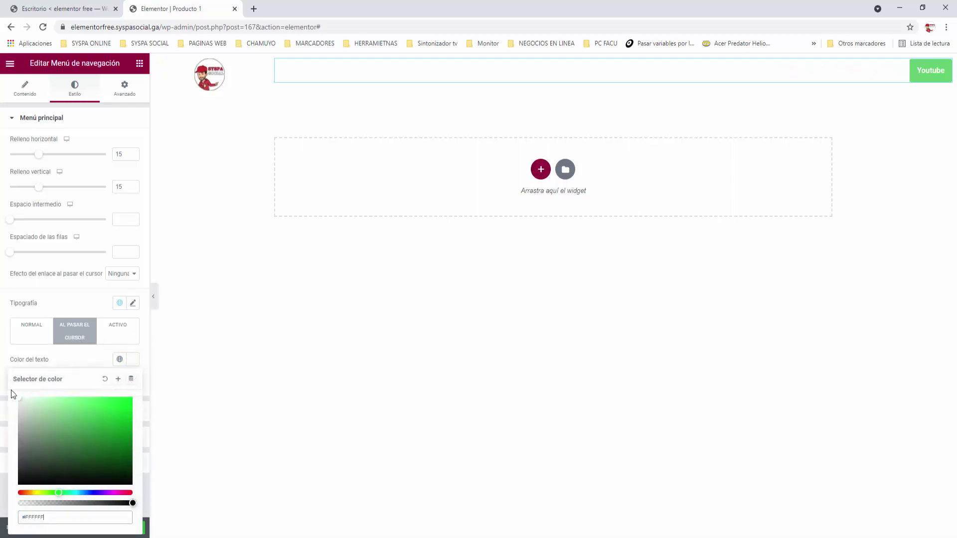
pyautogui.click(80, 359)
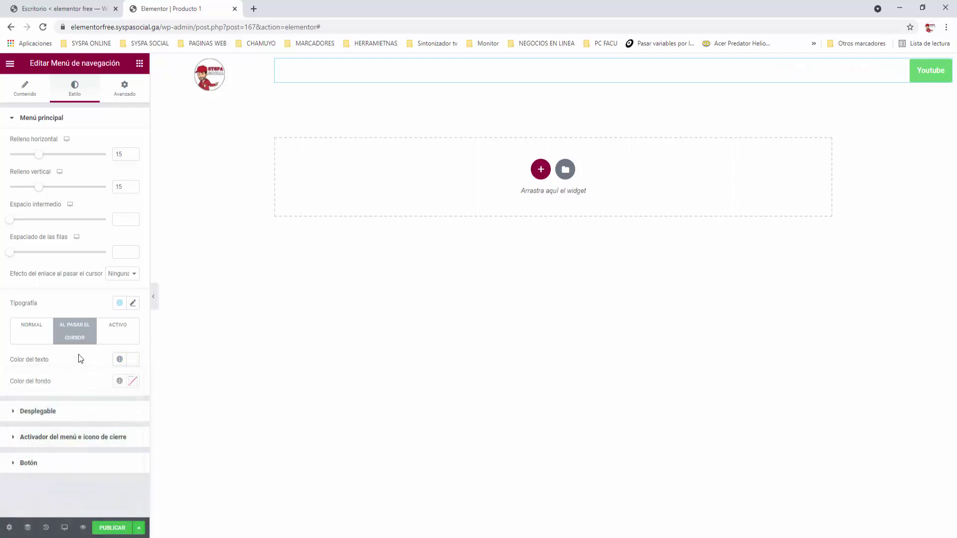
# Set the normal text colour of the navigation menu's dropdown (Desplegable) to the grey #929292
pyautogui.click(14, 413)
pyautogui.click(133, 236)
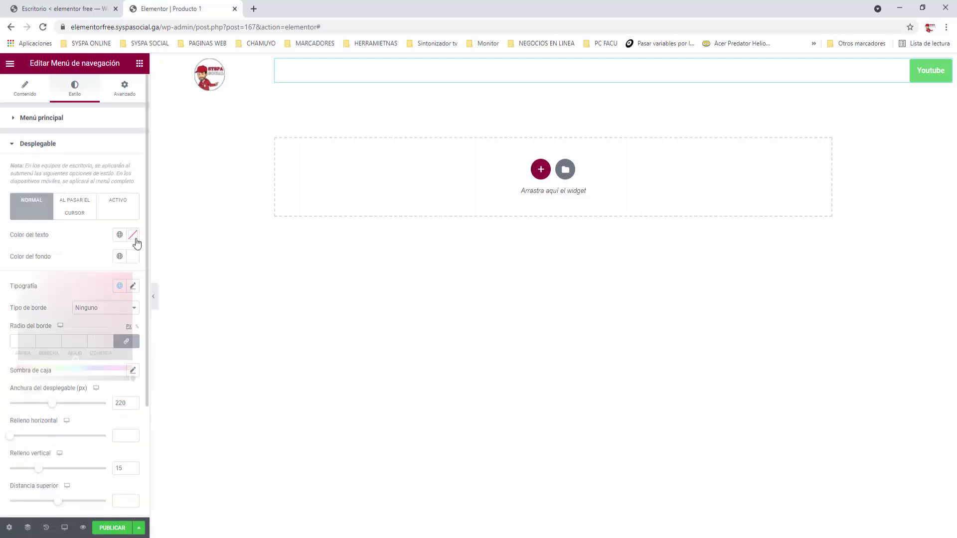
pyautogui.write('#FCFCFC')
pyautogui.click(16, 310)
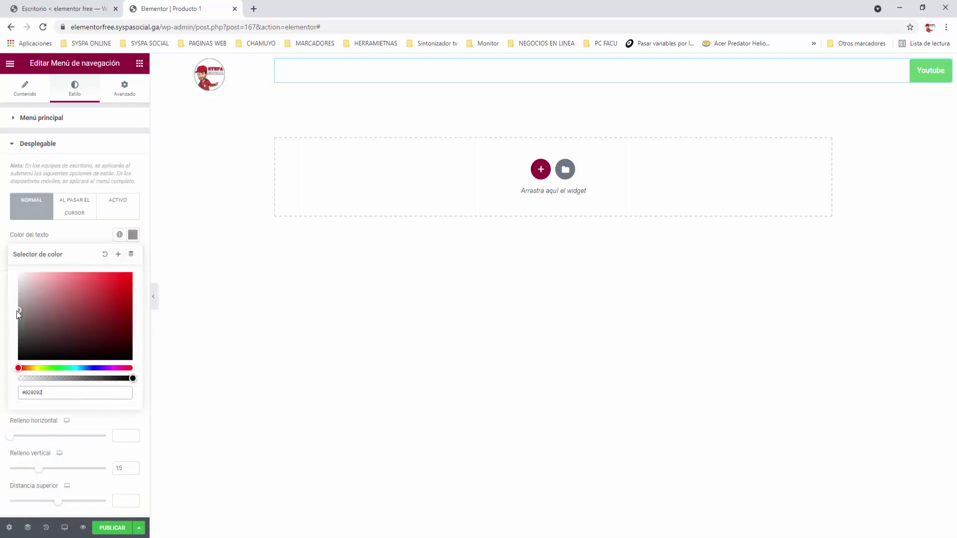
# Set the dropdown's hover text colour to the grey #878787 and dismiss the browser's extension warning
pyautogui.click(77, 214)
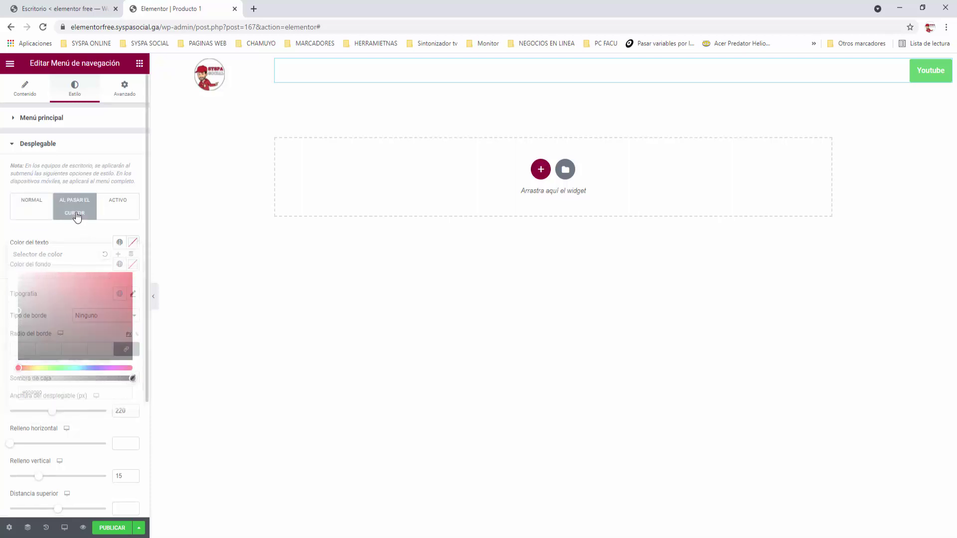
pyautogui.click(133, 242)
pyautogui.click(18, 321)
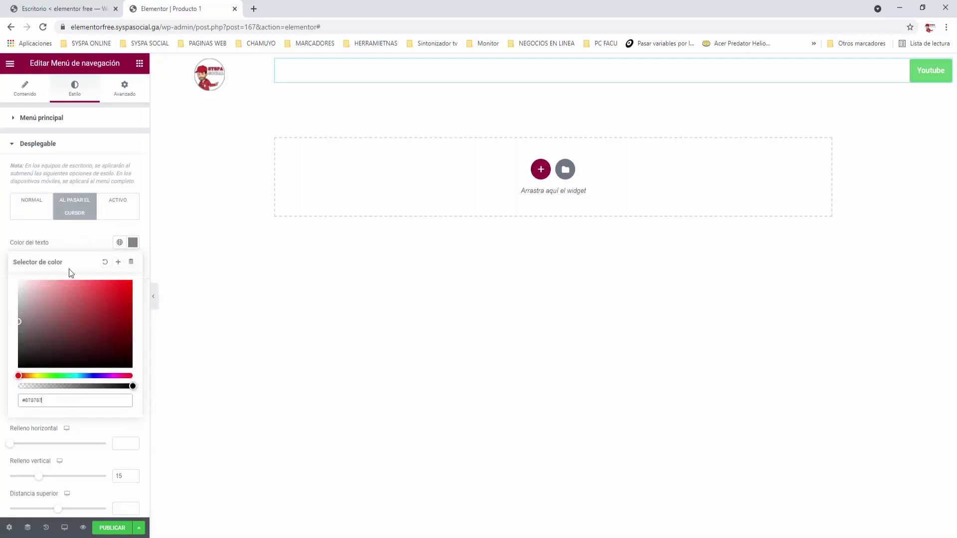
pyautogui.click(71, 236)
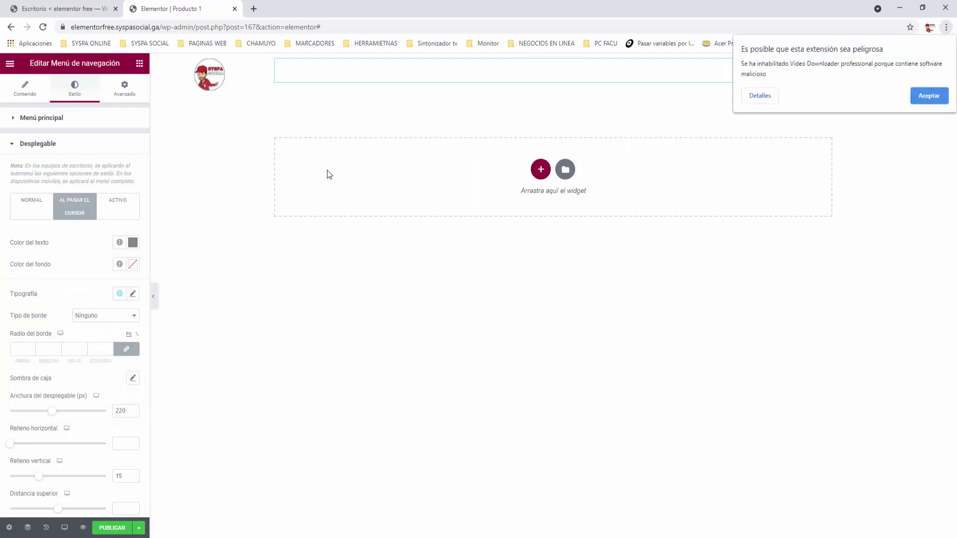
pyautogui.click(928, 95)
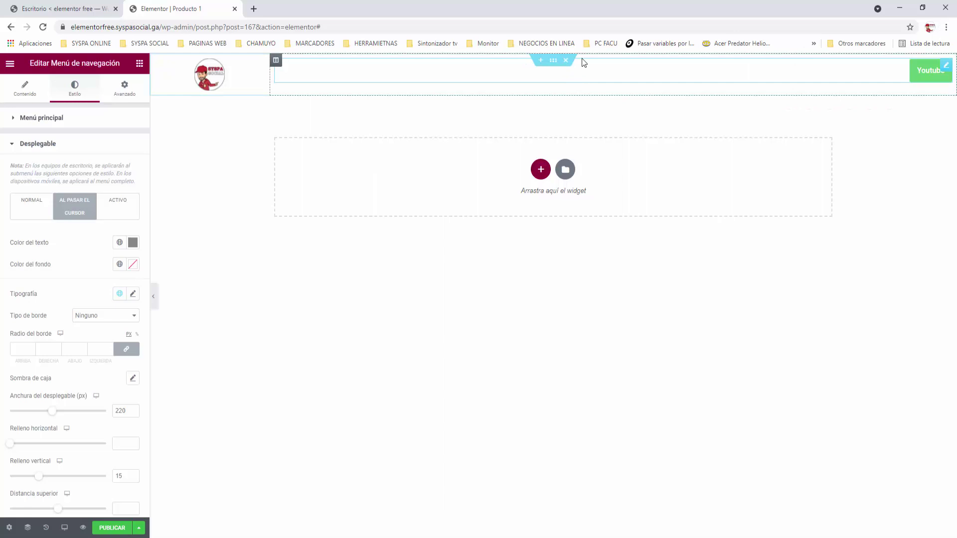
# Give the header section a classic background with the beach image servicios-playa-OPT.jpg from the media library
pyautogui.click(553, 60)
pyautogui.click(78, 94)
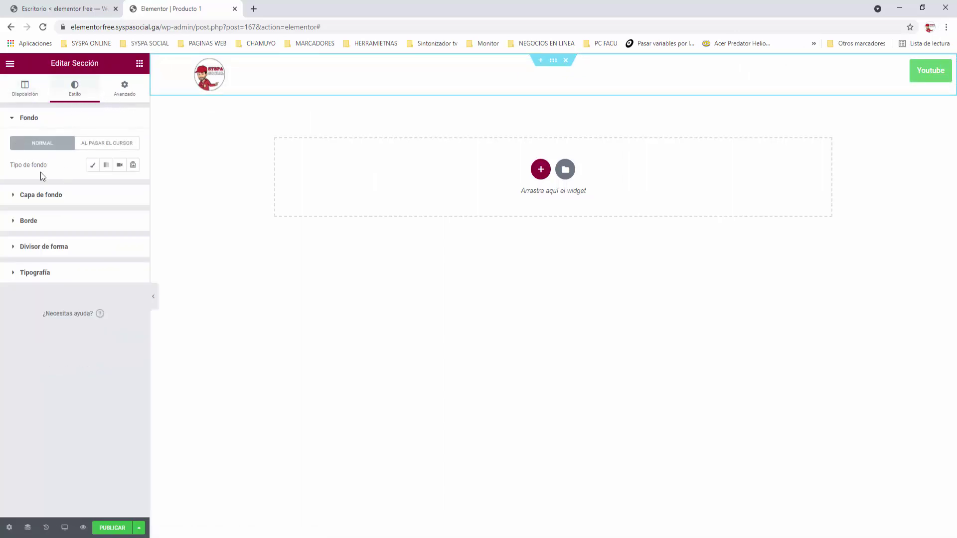
pyautogui.click(93, 167)
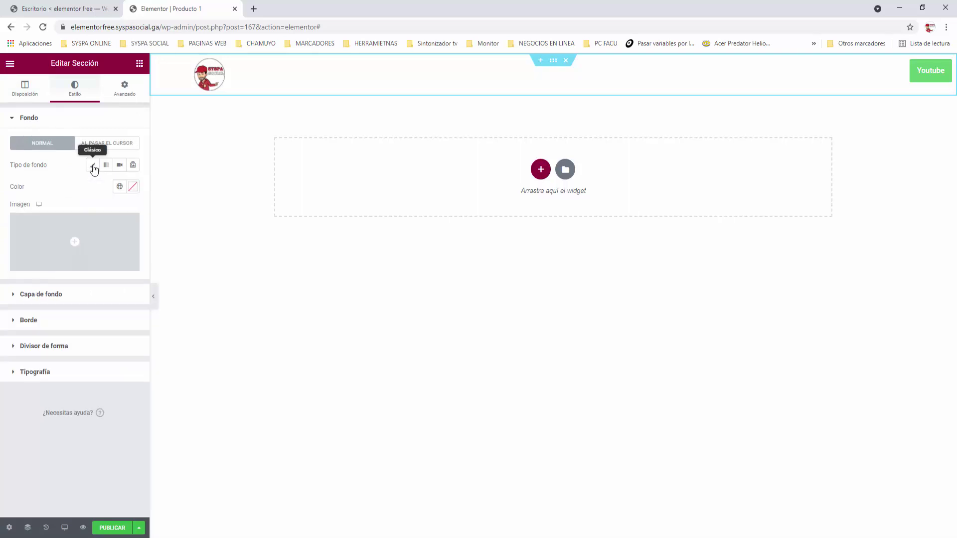
pyautogui.click(77, 245)
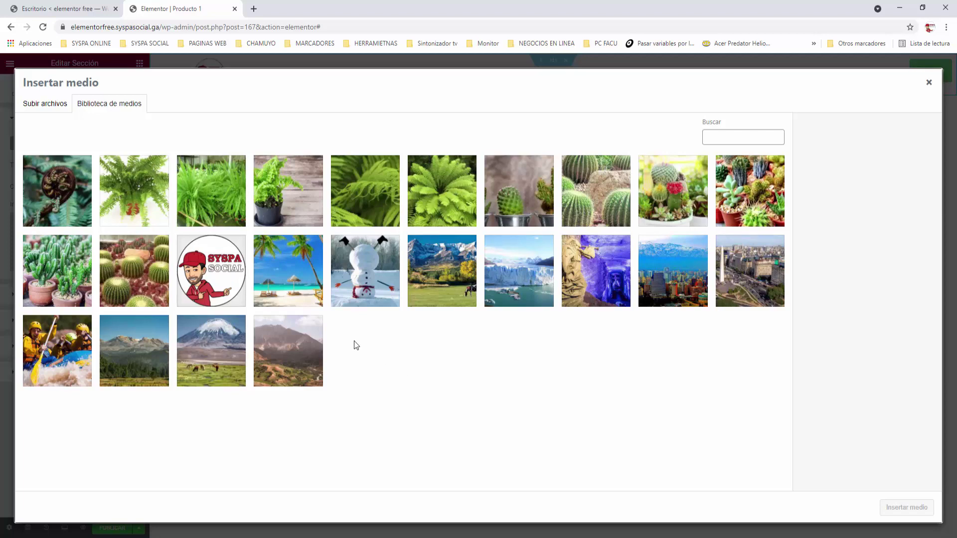
pyautogui.click(290, 280)
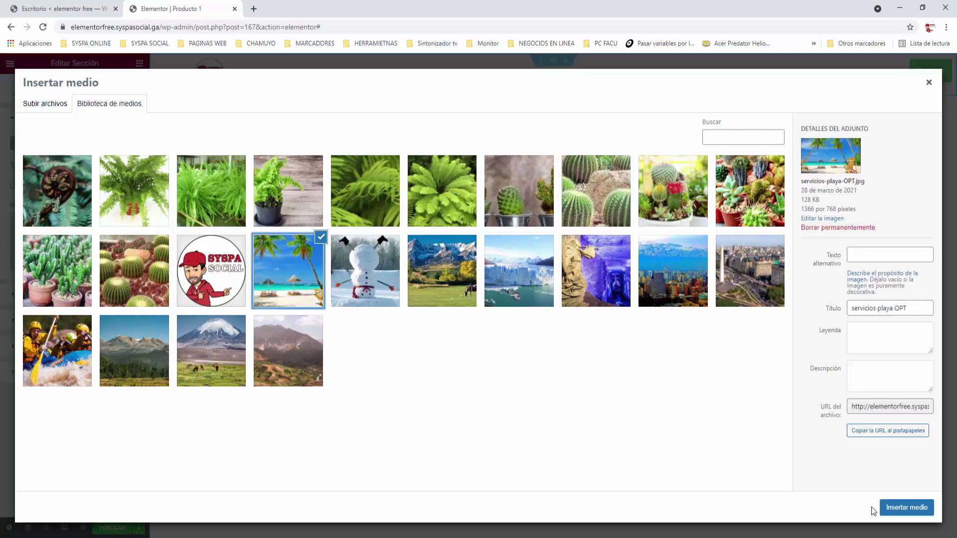
pyautogui.click(900, 514)
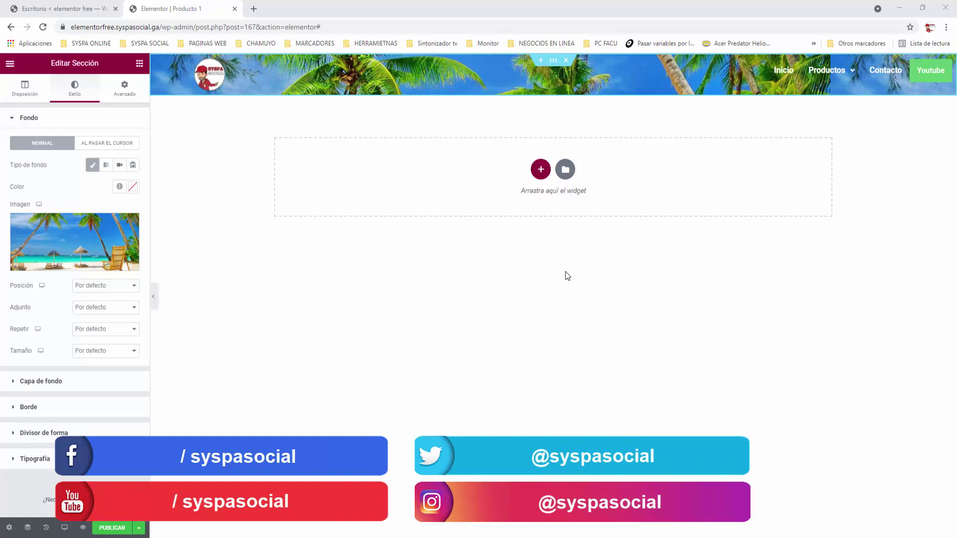
# Add a single-column section below the header and place an image box widget (Cuadro de imagen) in it
pyautogui.click(540, 172)
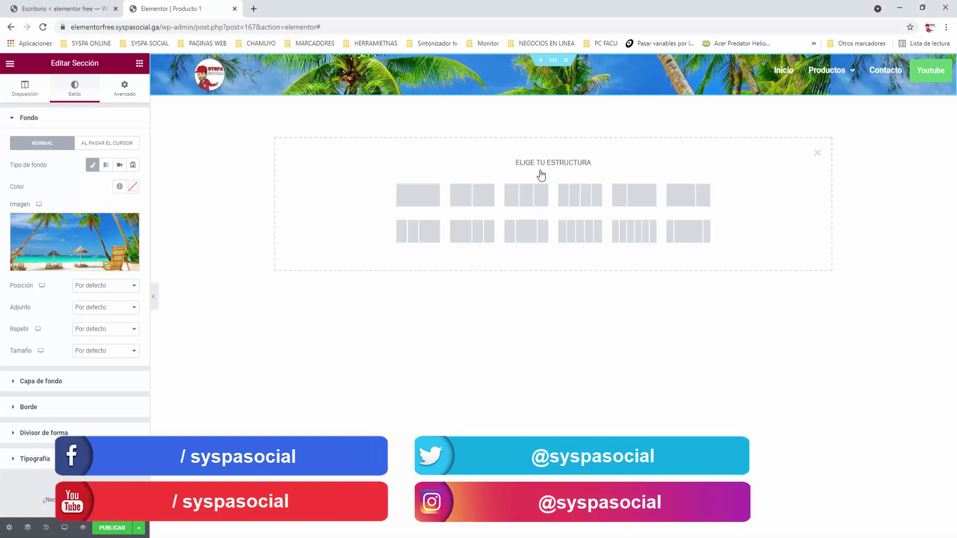
pyautogui.click(423, 199)
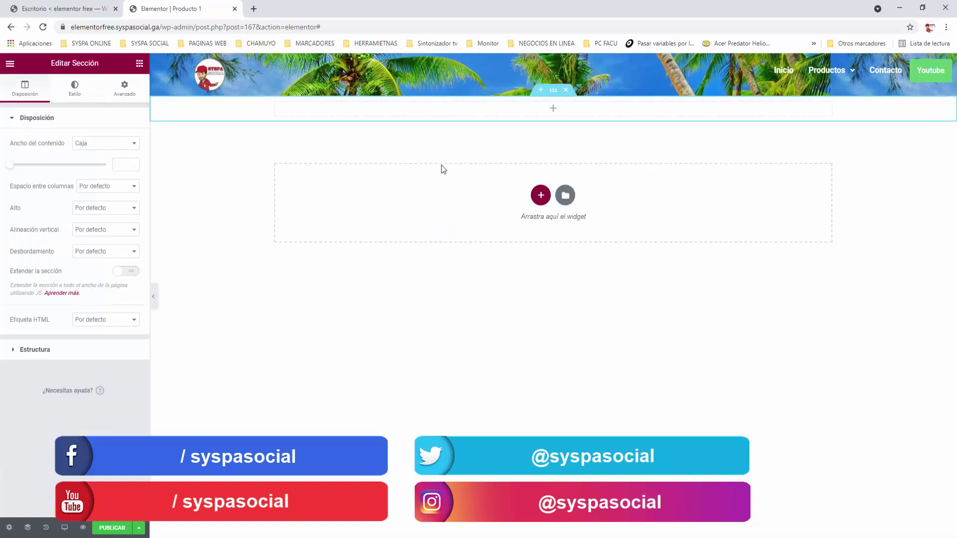
pyautogui.click(139, 63)
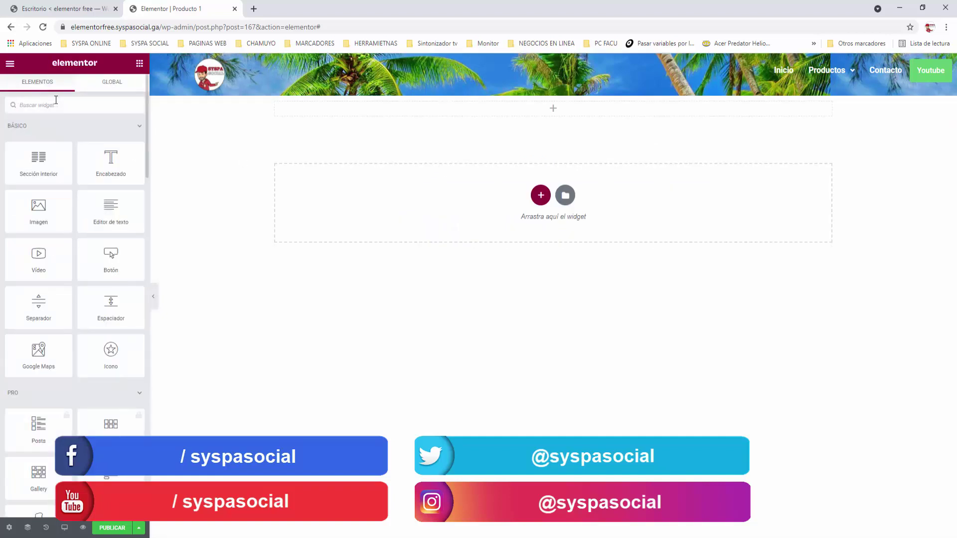
pyautogui.write('ima')
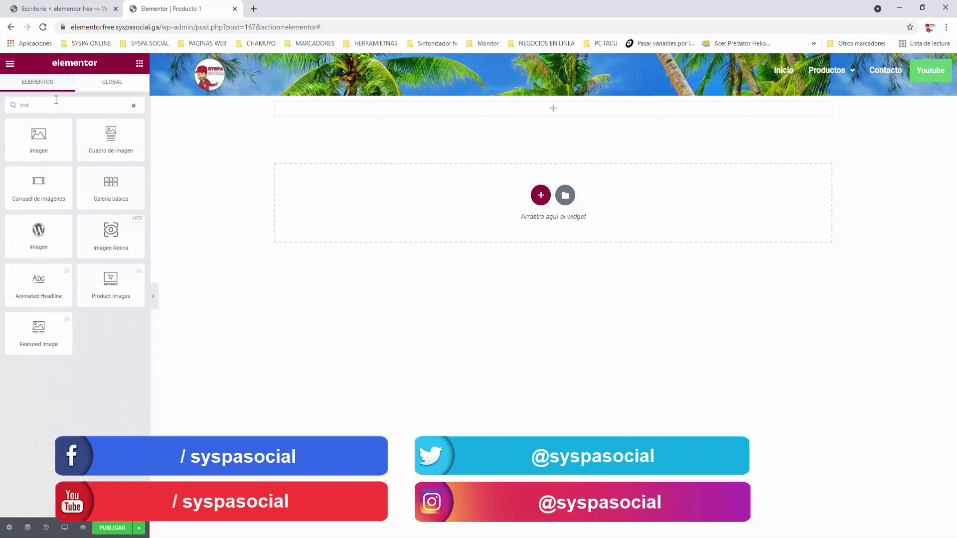
pyautogui.moveTo(109, 134); pyautogui.dragTo(553, 110)
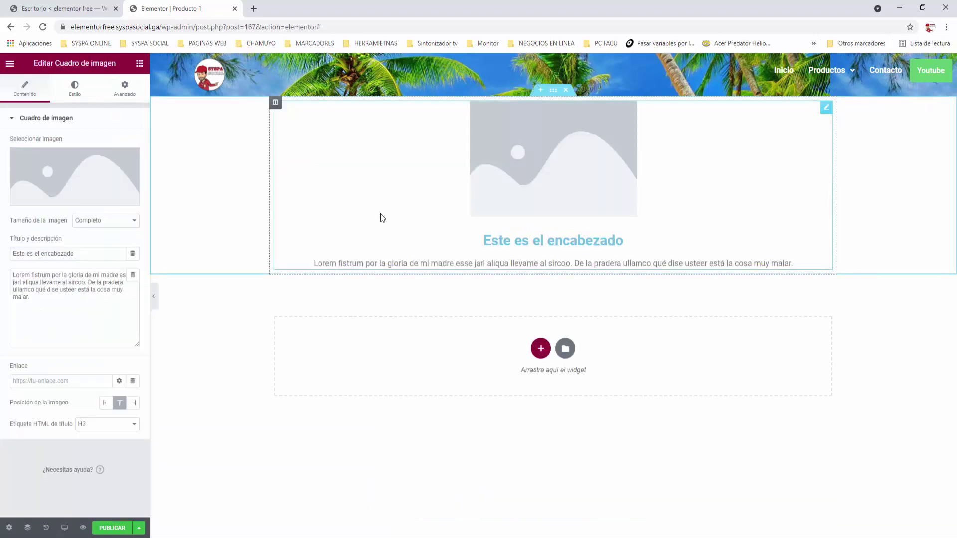
# Use cactus5.jpg from the media library as the image box's picture
pyautogui.click(90, 180)
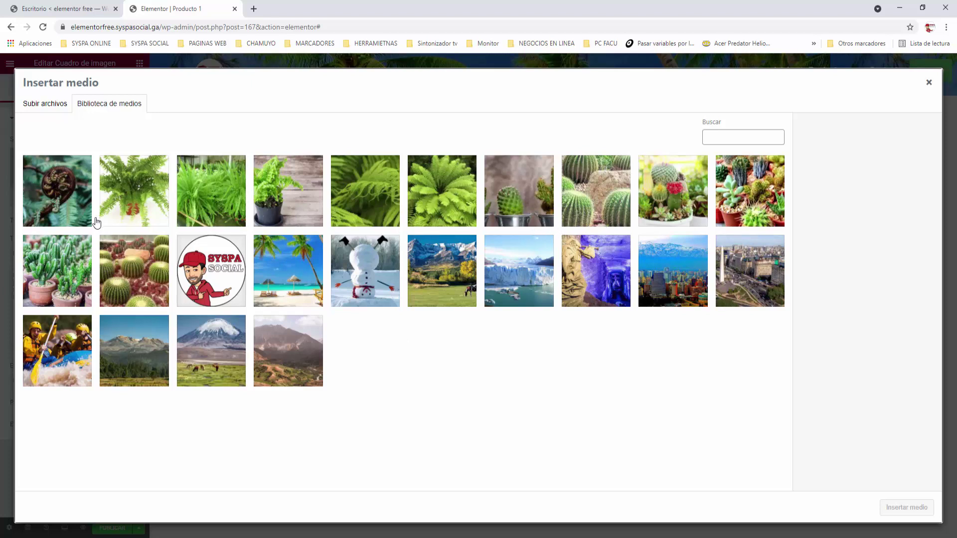
pyautogui.click(598, 212)
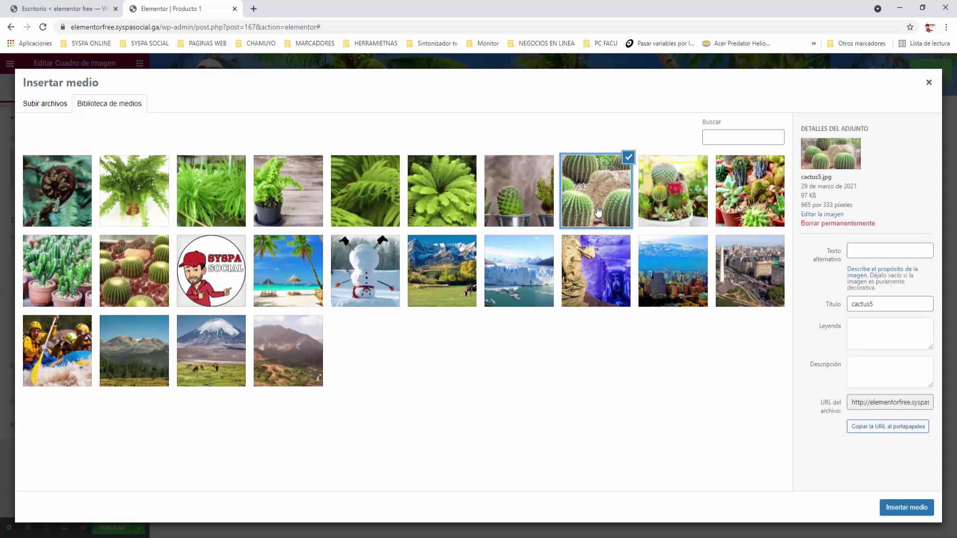
pyautogui.click(907, 508)
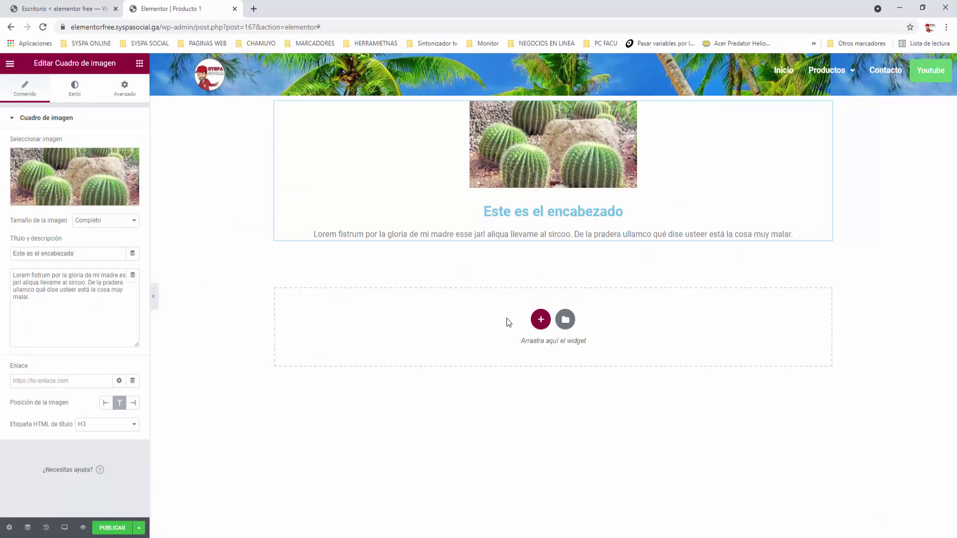
# Title the image box "Cactus" and set its description to "Esta es una maravilla planta que te recomendamos tener en tu hogar !."
pyautogui.moveTo(488, 215); pyautogui.dragTo(621, 213)
pyautogui.write('Cactus')
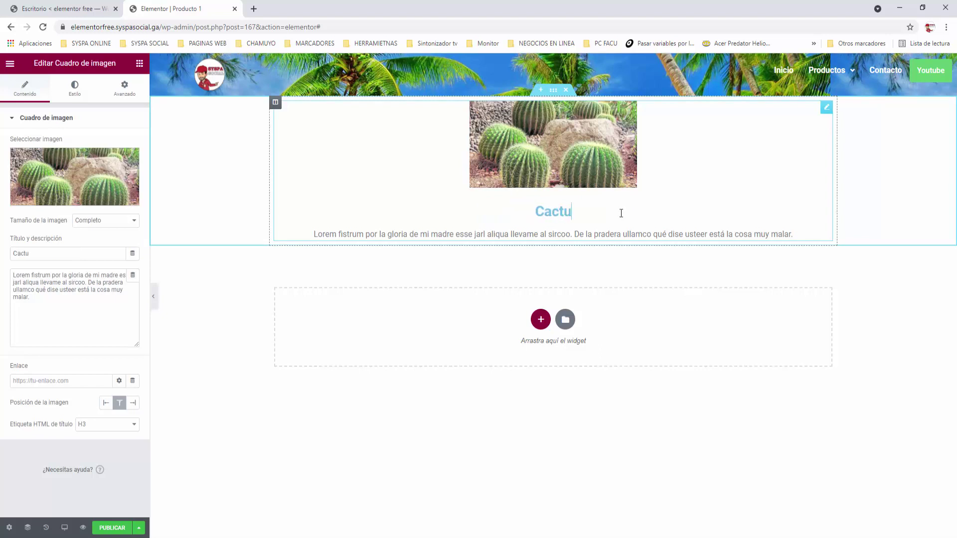
pyautogui.click(346, 233)
pyautogui.moveTo(315, 233); pyautogui.dragTo(776, 231)
pyautogui.moveTo(60, 299); pyautogui.dragTo(9, 279)
pyautogui.write('Esta')
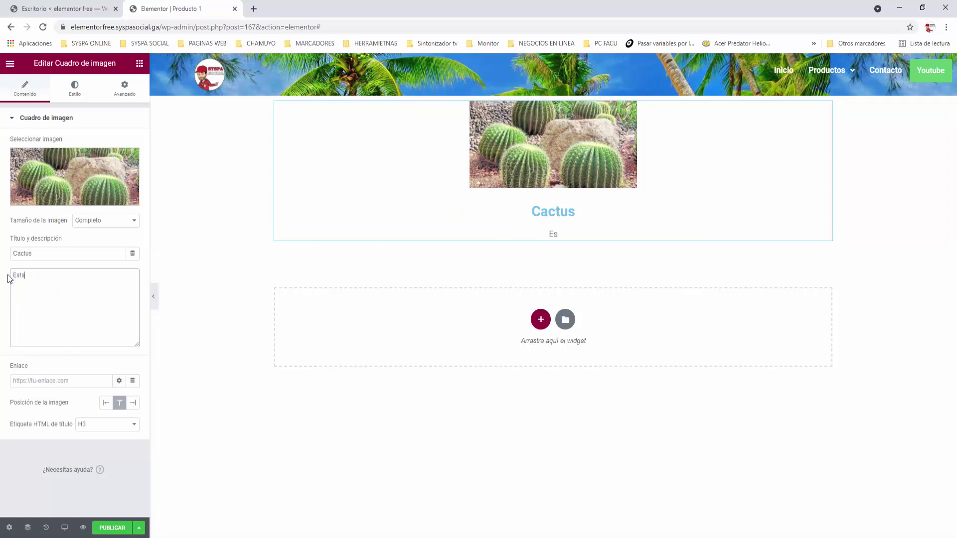
pyautogui.write(' es una mar')
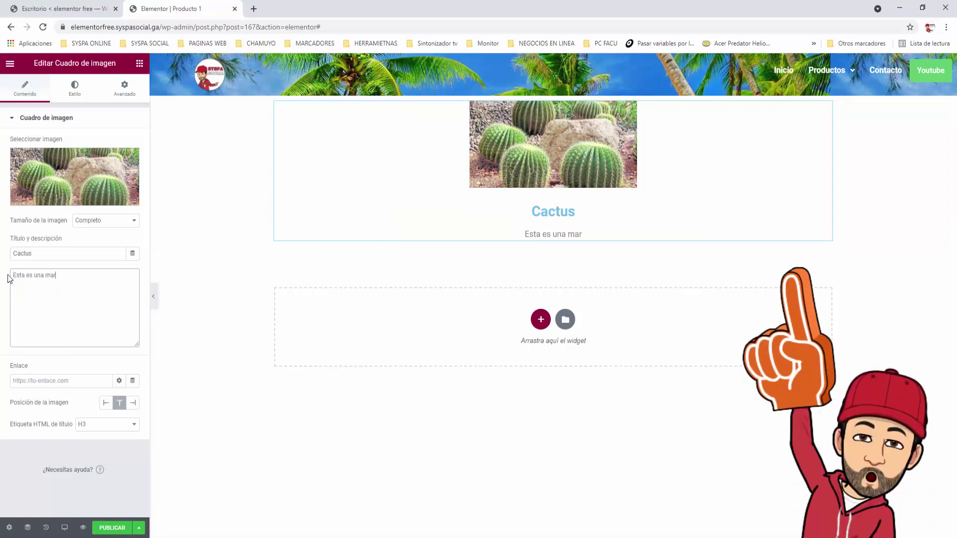
pyautogui.write('avilla planta')
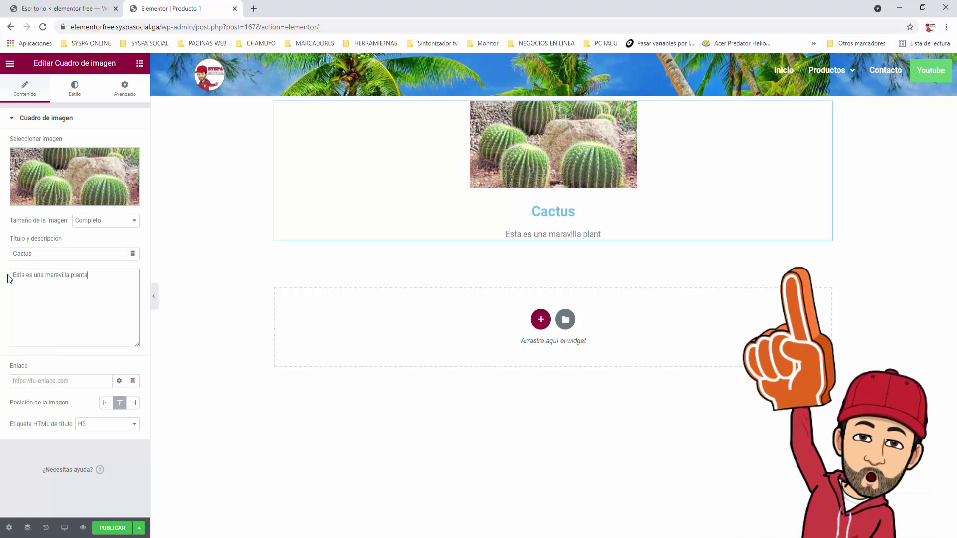
pyautogui.write(' que te recomen')
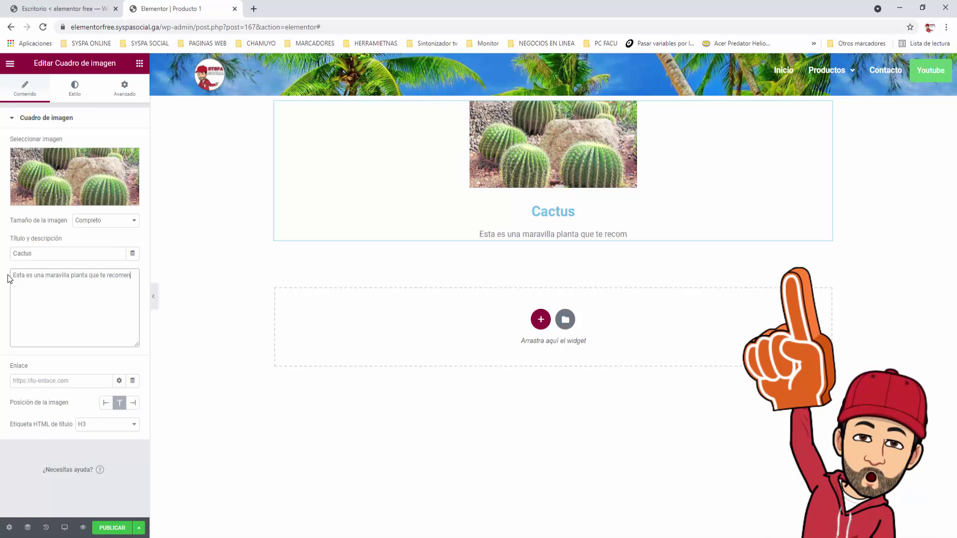
pyautogui.write('damos tener en t')
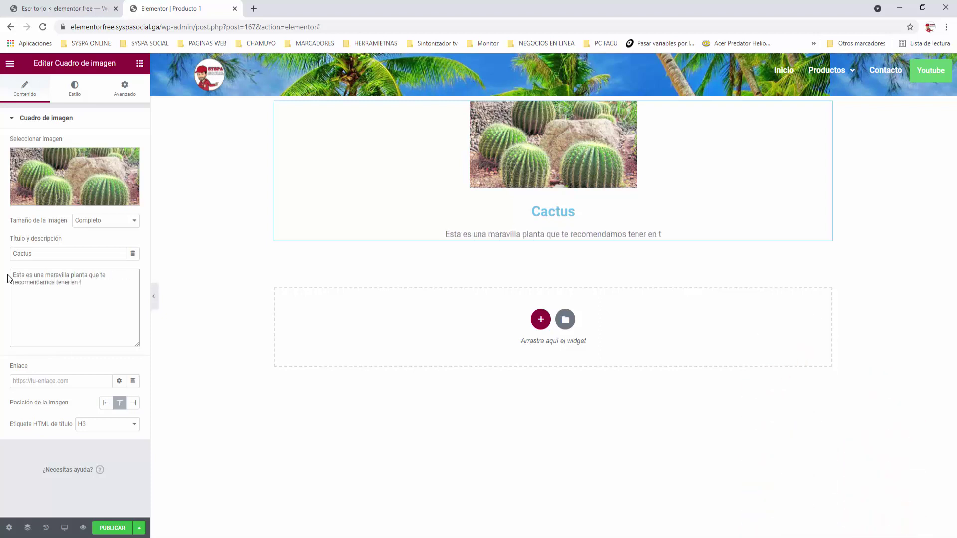
pyautogui.write('u hogar !.')
pyautogui.click(397, 263)
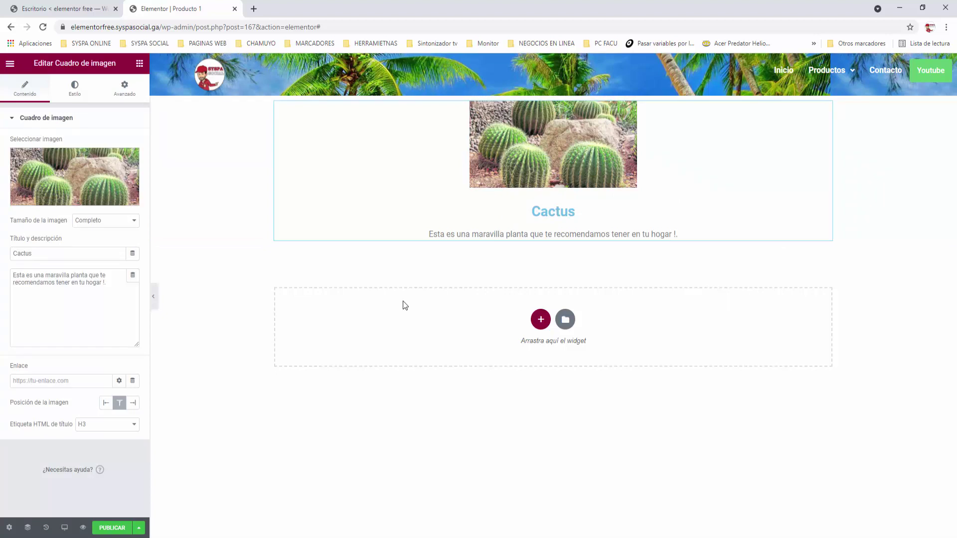
# Unlink the image box's margin values and set its top margin to 50 px
pyautogui.click(125, 99)
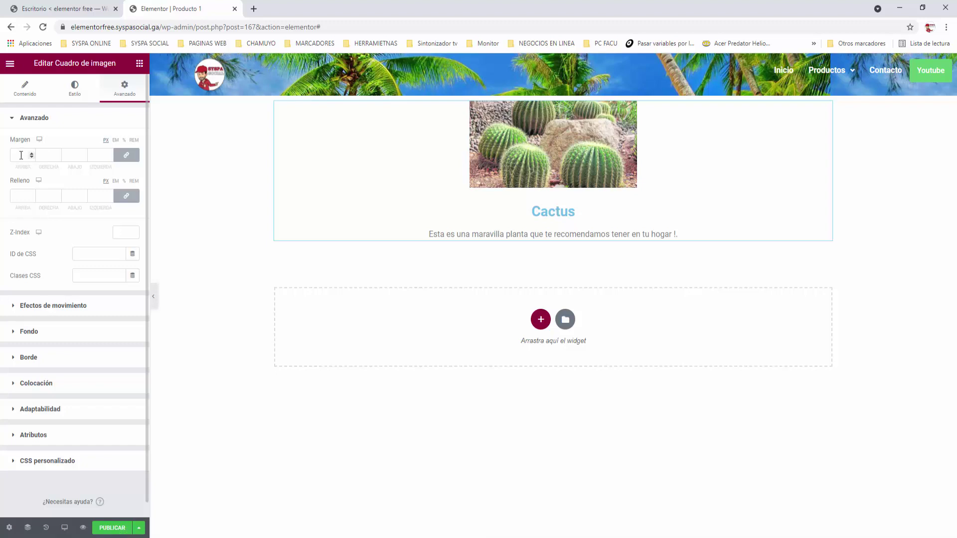
pyautogui.click(126, 155)
pyautogui.click(20, 155)
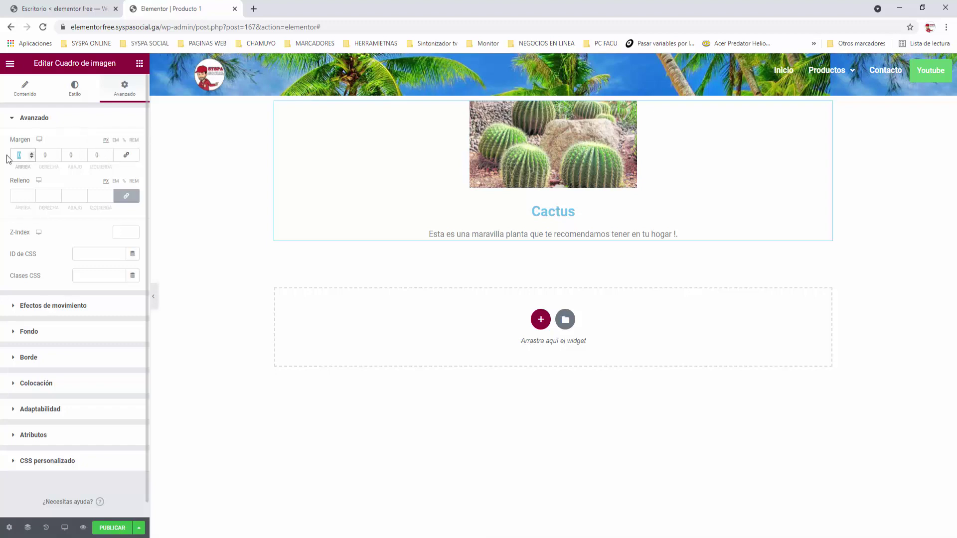
pyautogui.write('50')
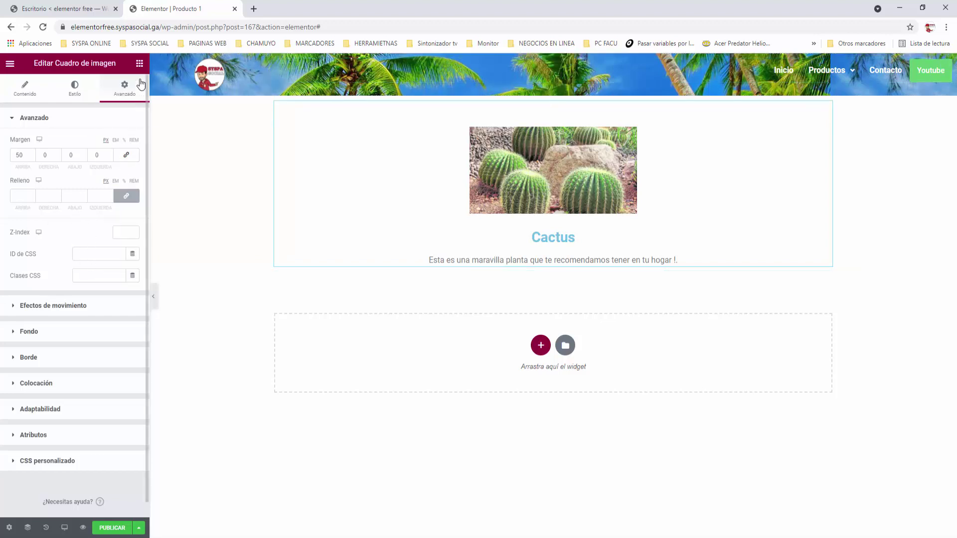
# Place a button widget (Botón) beneath the cactus description and centre it
pyautogui.click(139, 64)
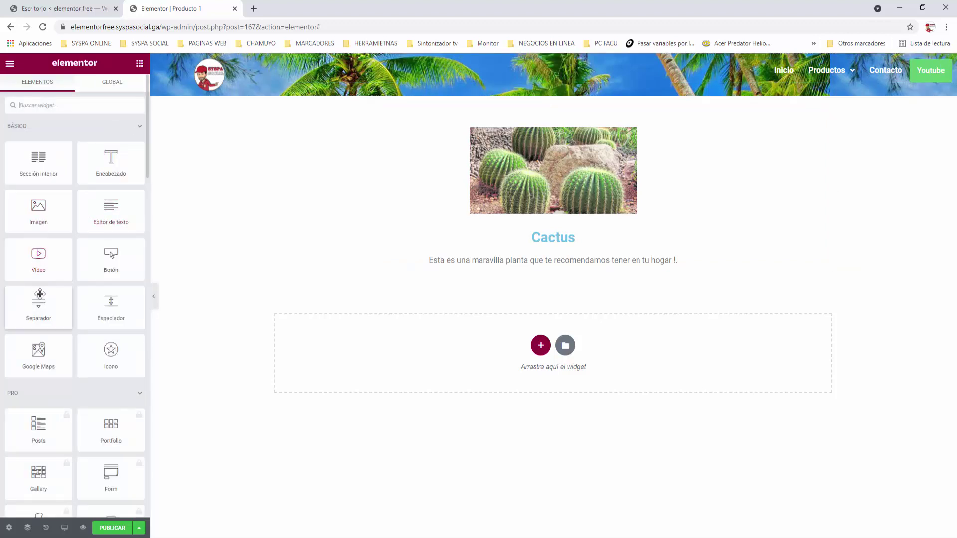
pyautogui.moveTo(111, 257); pyautogui.dragTo(549, 265)
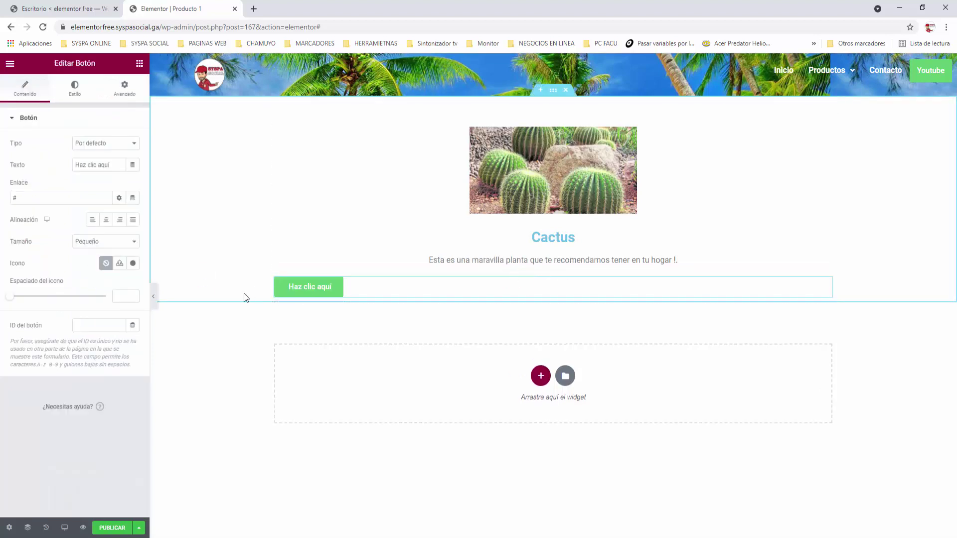
pyautogui.click(106, 220)
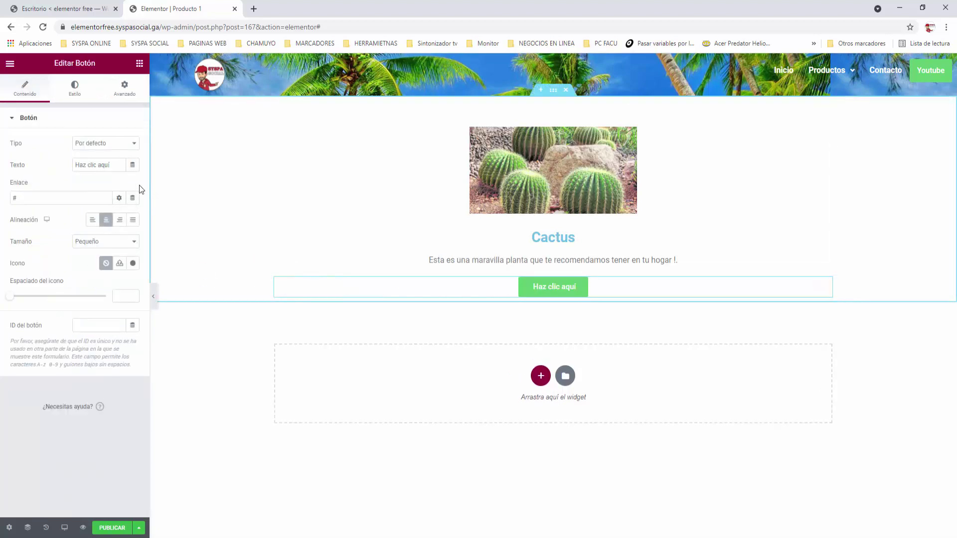
# Change the button's text to "Comprar !"
pyautogui.click(81, 162)
pyautogui.moveTo(81, 159); pyautogui.dragTo(75, 160)
pyautogui.write('Comprar !')
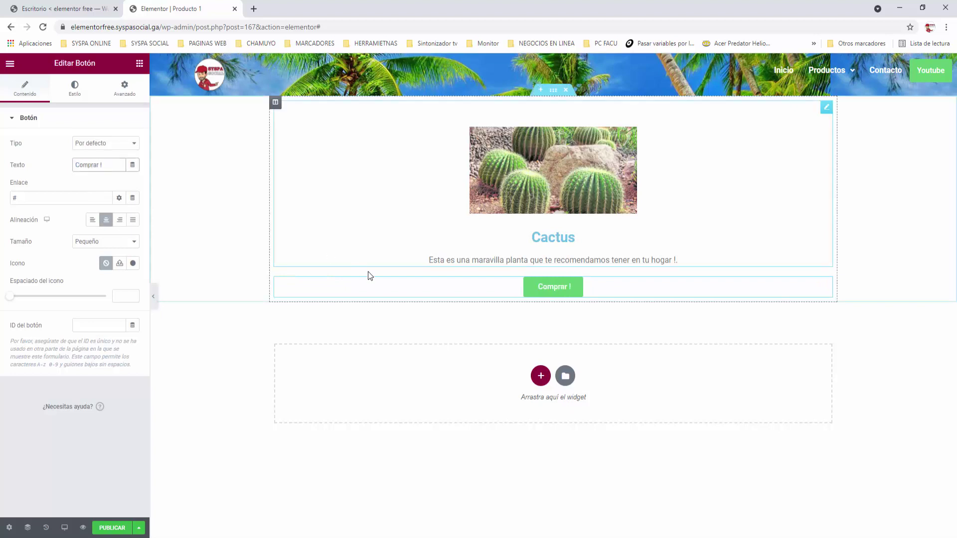
pyautogui.click(424, 328)
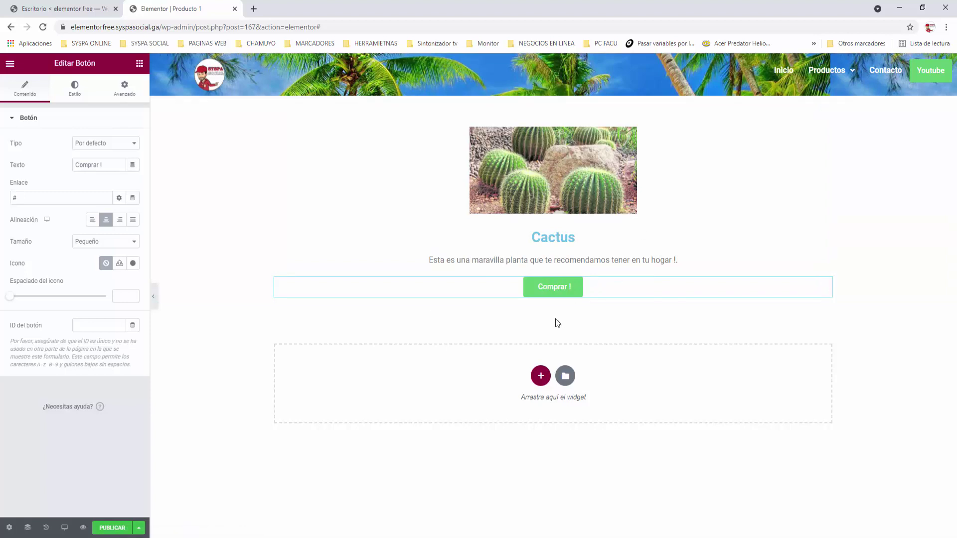
# Add a single-column section below the cactus product section and place an image carousel widget (Carrusel de imágenes) in it
pyautogui.click(541, 376)
pyautogui.click(433, 402)
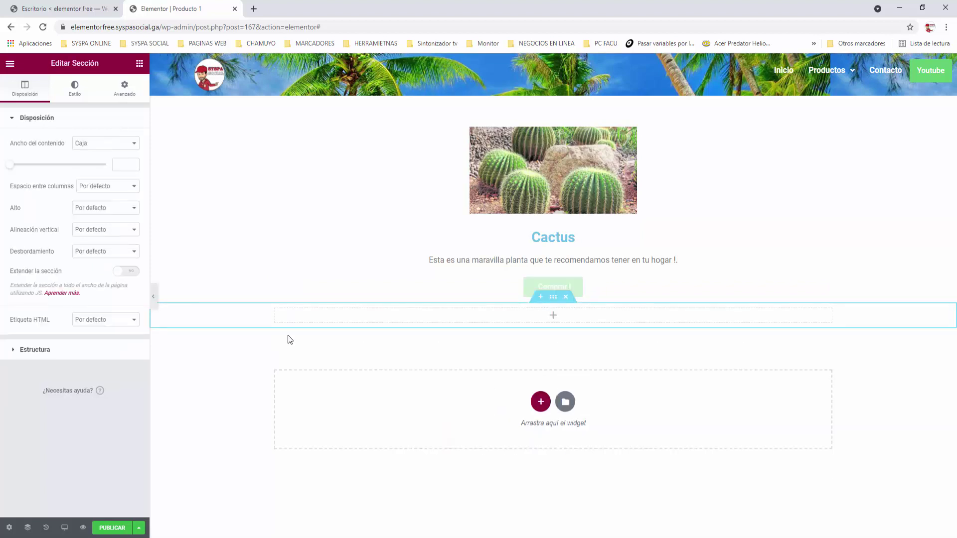
pyautogui.click(140, 64)
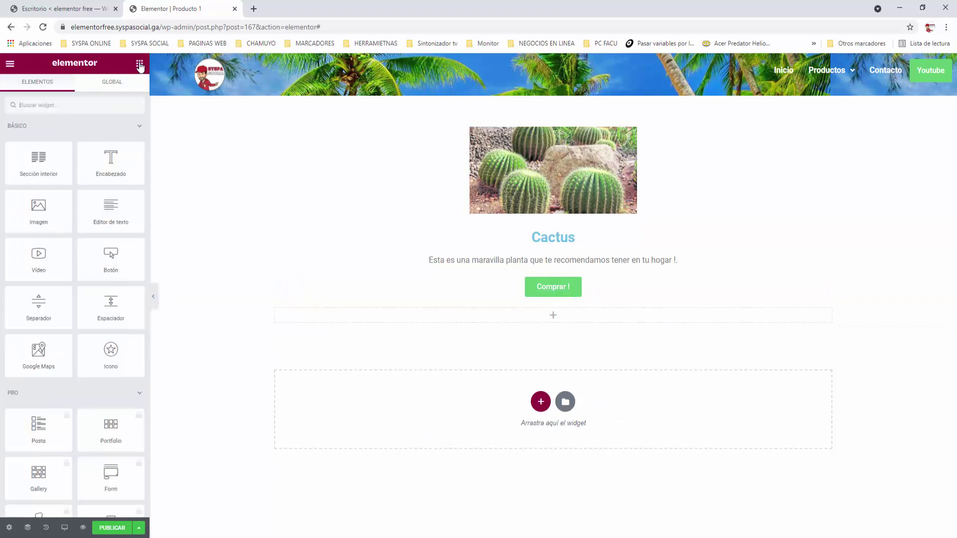
pyautogui.click(35, 105)
pyautogui.write('ima')
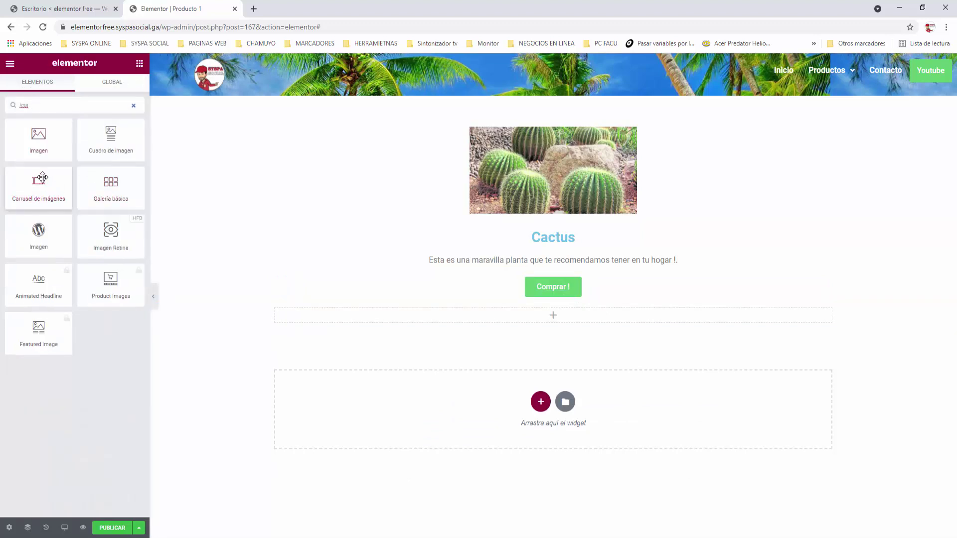
pyautogui.moveTo(39, 185); pyautogui.dragTo(555, 316)
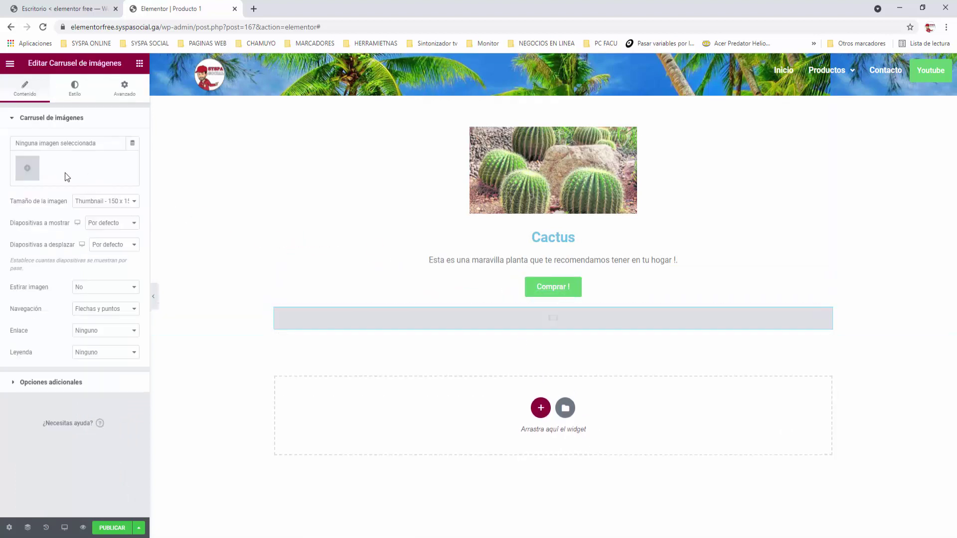
# Fill the carousel with a gallery of the six cactus pictures from the media library
pyautogui.click(29, 171)
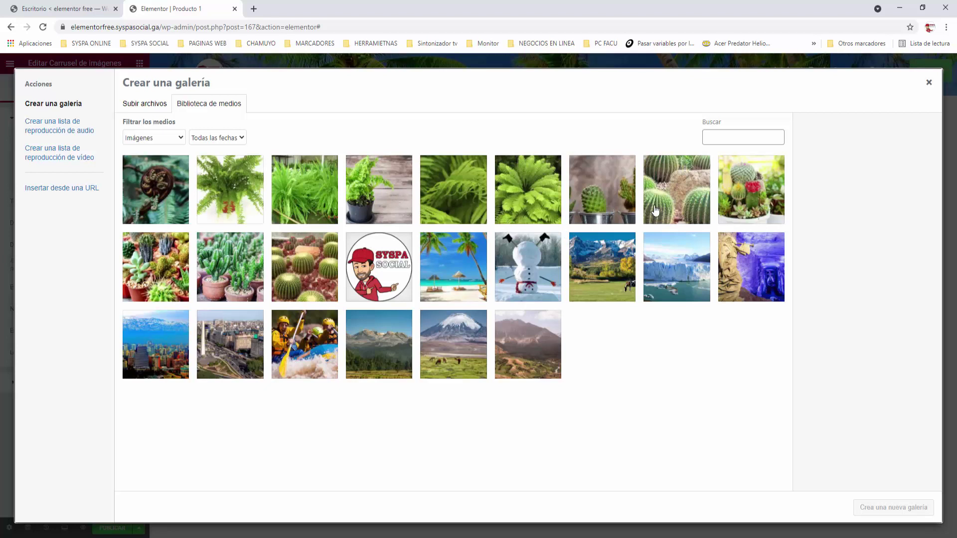
pyautogui.click(621, 210)
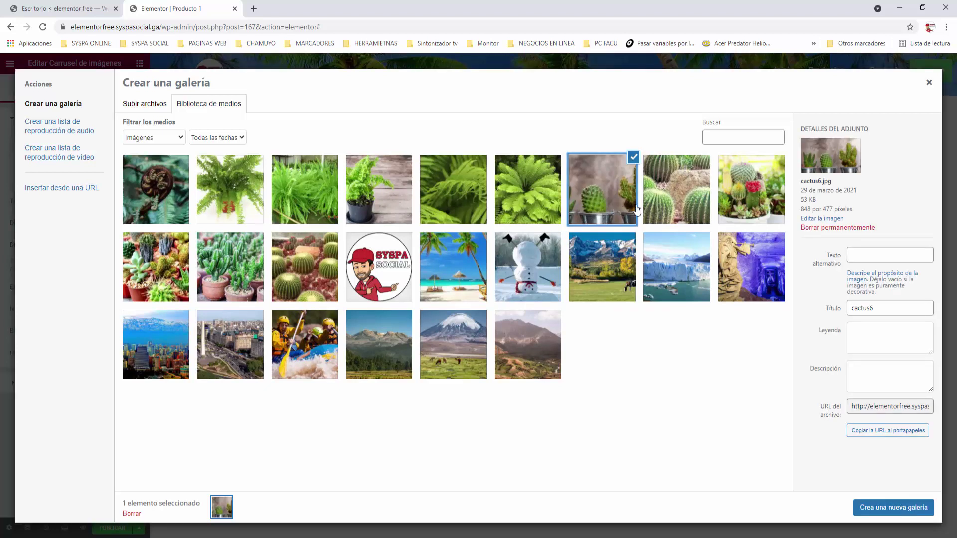
pyautogui.click(674, 206)
pyautogui.click(732, 202)
pyautogui.click(172, 267)
pyautogui.click(238, 269)
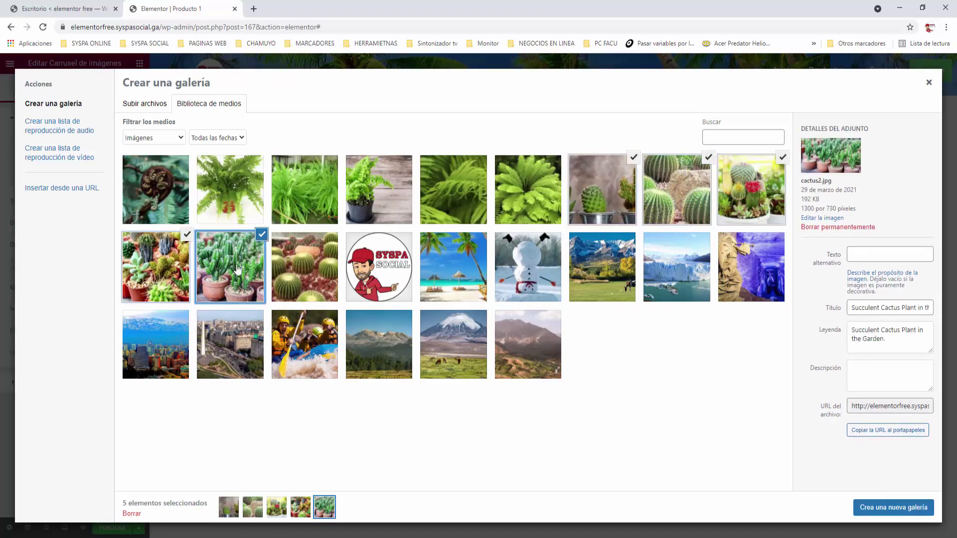
pyautogui.click(293, 270)
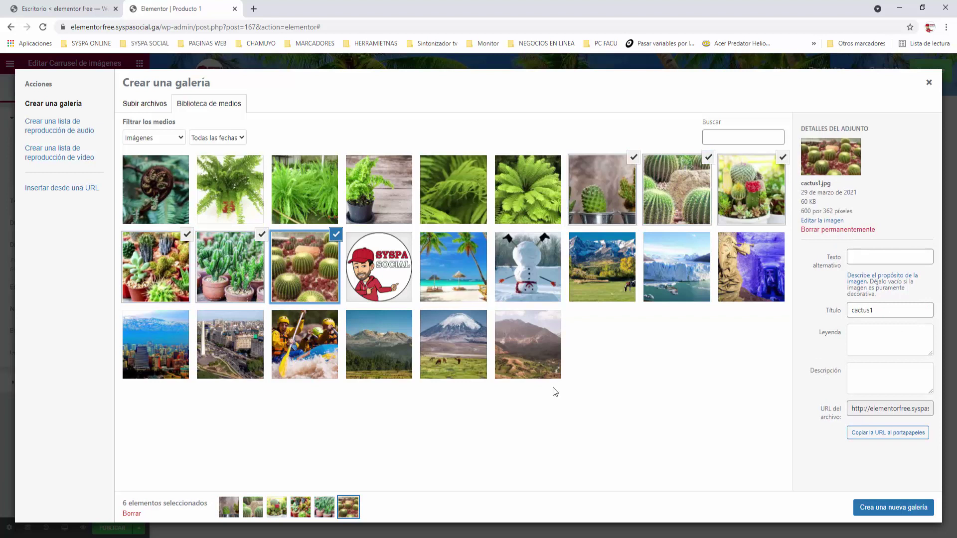
pyautogui.click(892, 511)
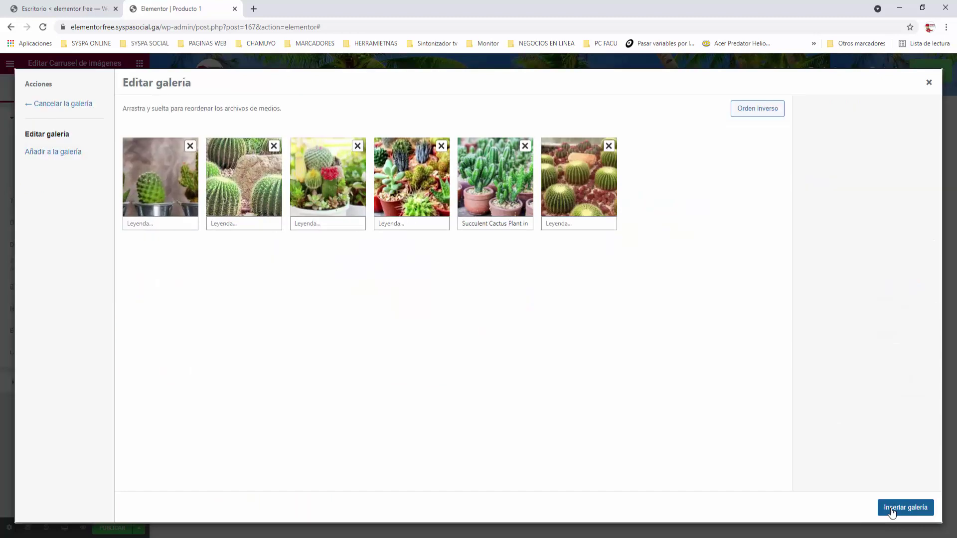
pyautogui.click(930, 516)
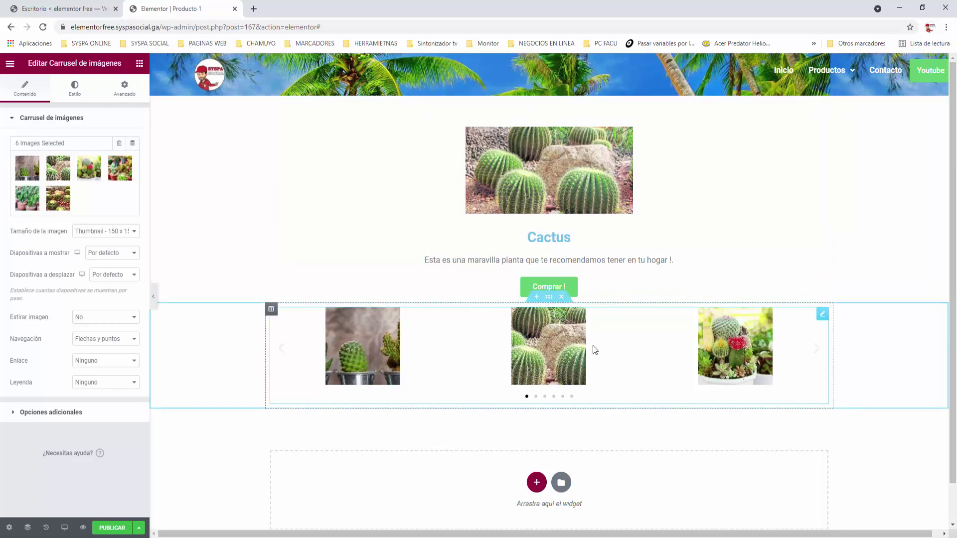
# Set the carousel's image size to Medium - 300 x 300 and publish the page
pyautogui.click(136, 233)
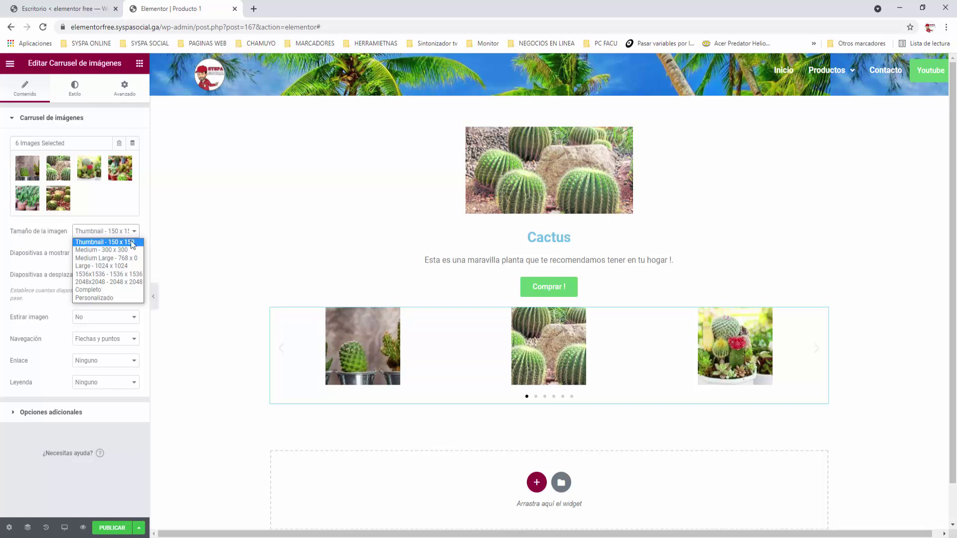
pyautogui.click(124, 250)
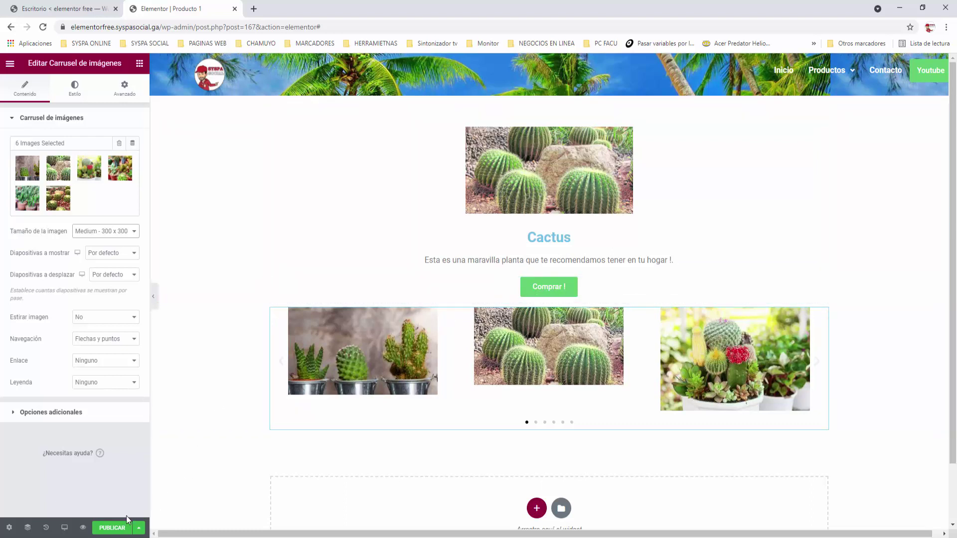
pyautogui.click(112, 528)
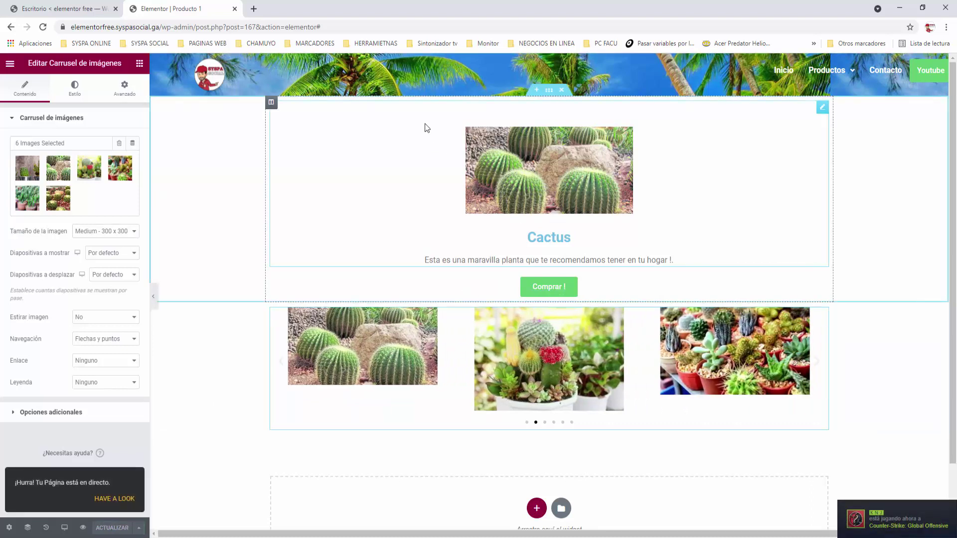
# Open the WordPress menu editor in a new tab and add the Producto 1 page to Menu 1 as first sub-item of Productos
pyautogui.click(86, 15)
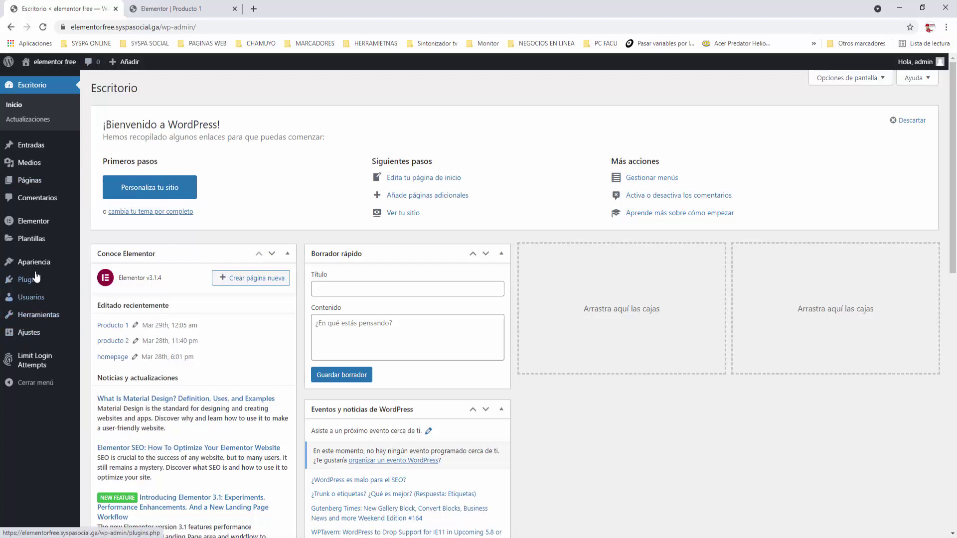
pyautogui.moveTo(36, 264)
pyautogui.rightClick(97, 293)
pyautogui.click(120, 297)
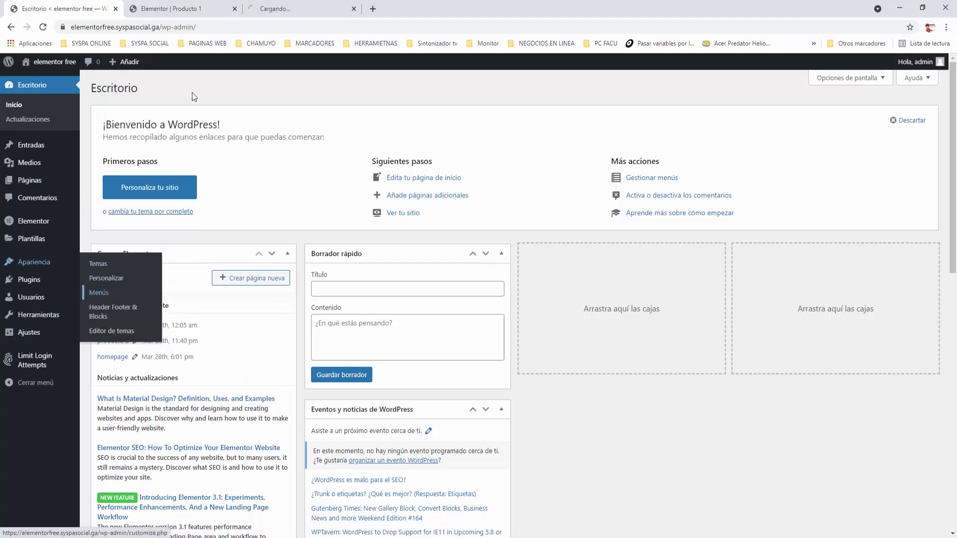
pyautogui.click(291, 11)
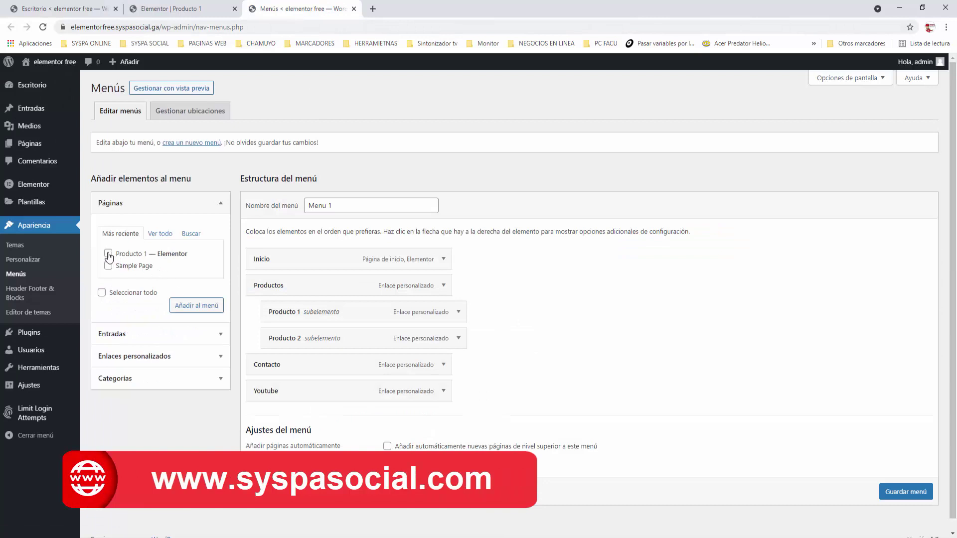
pyautogui.click(193, 305)
pyautogui.moveTo(306, 417); pyautogui.dragTo(314, 309)
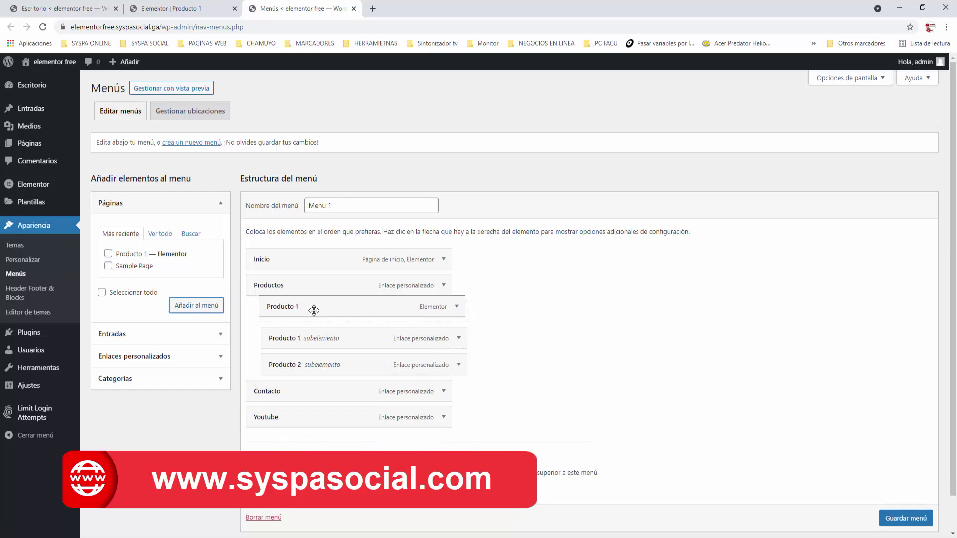
# Remove the old Producto 1 custom link from Menu 1, save the menu and close its tab
pyautogui.click(459, 338)
pyautogui.click(459, 339)
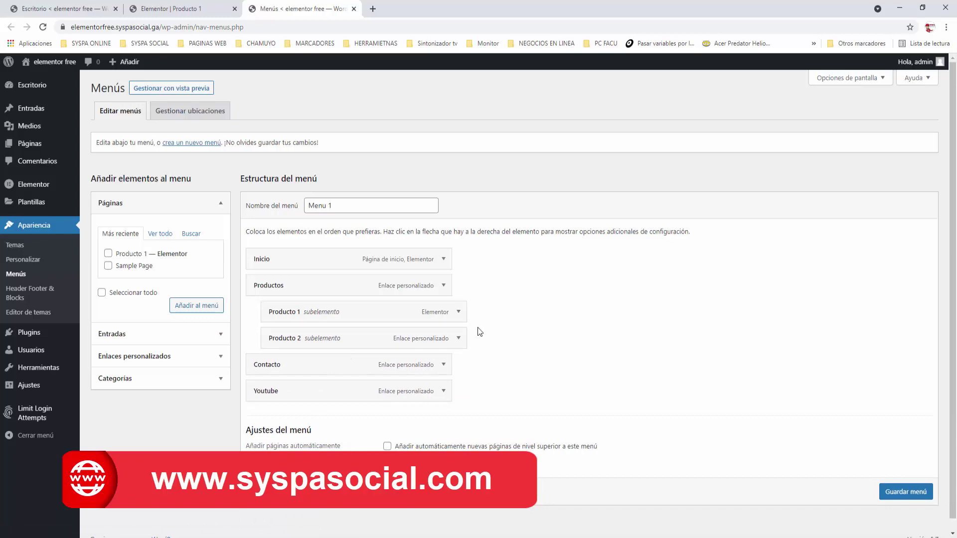
pyautogui.click(909, 492)
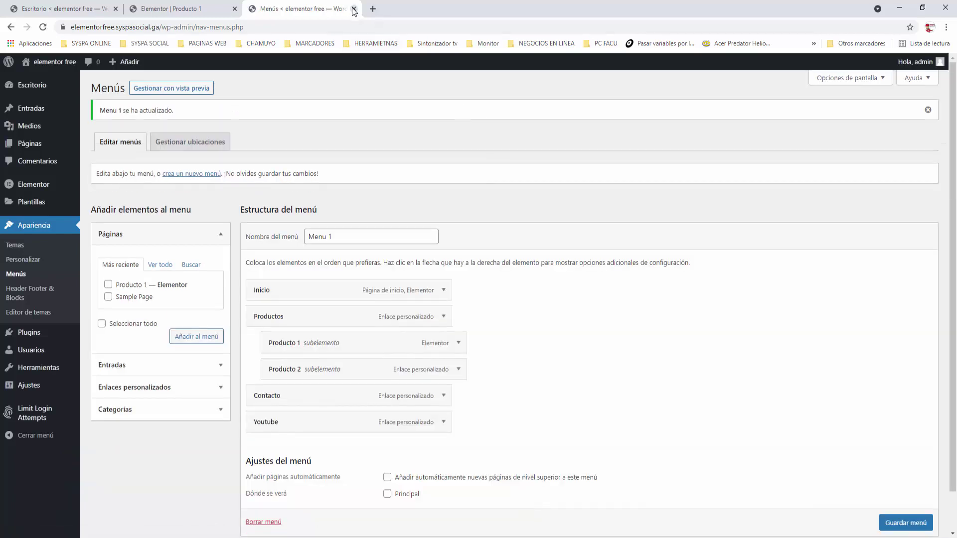
pyautogui.click(354, 9)
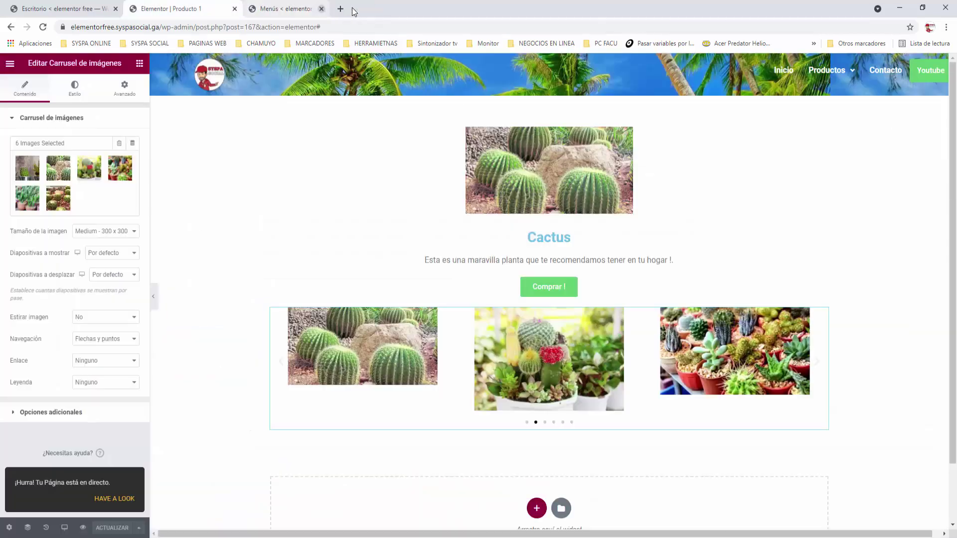
# Visit the live site in a new tab and go to the Producto 1 page through its Productos menu
pyautogui.click(75, 8)
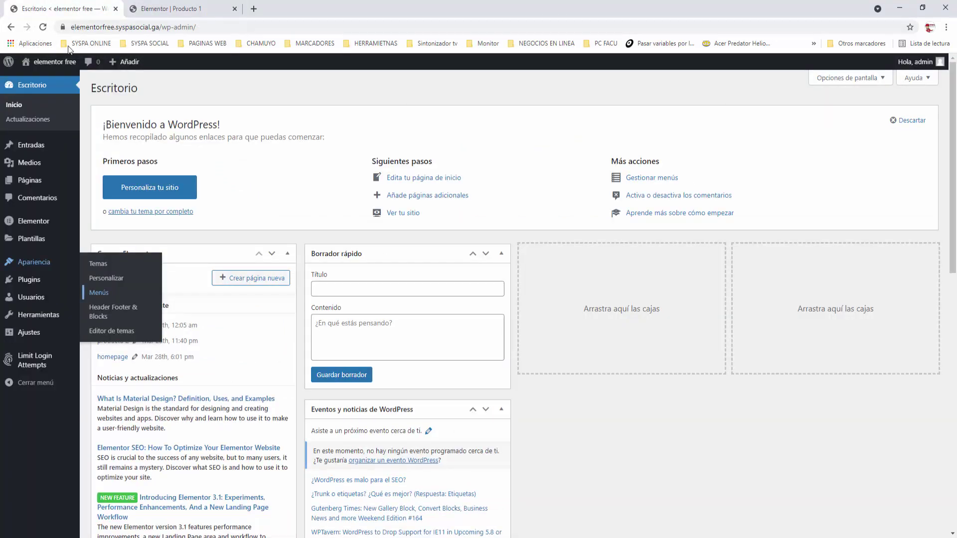
pyautogui.moveTo(53, 61)
pyautogui.rightClick(41, 81)
pyautogui.click(55, 88)
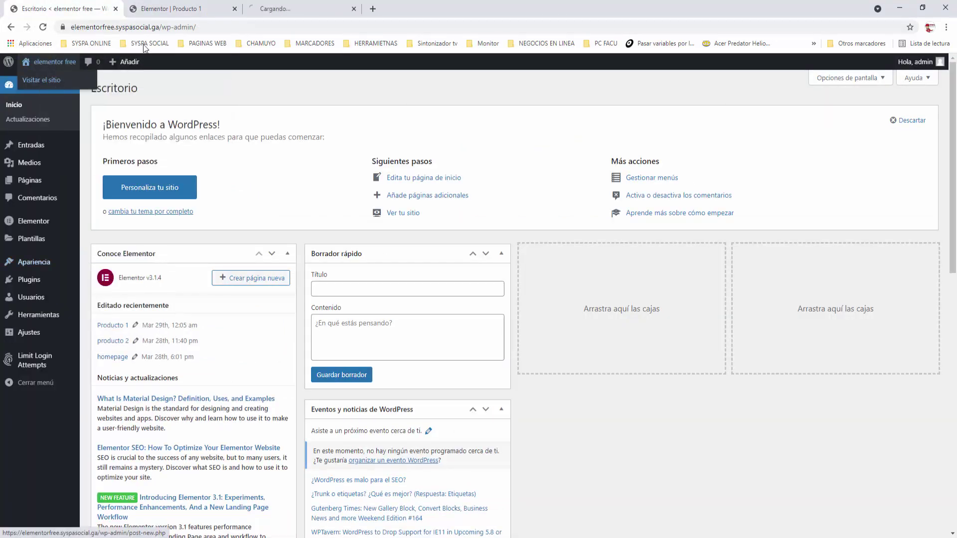
pyautogui.click(283, 11)
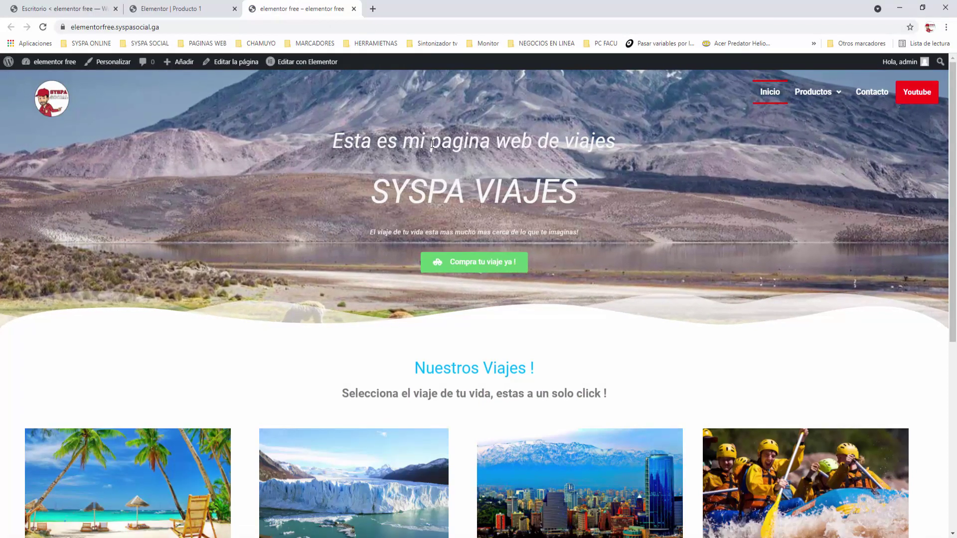
pyautogui.moveTo(814, 92)
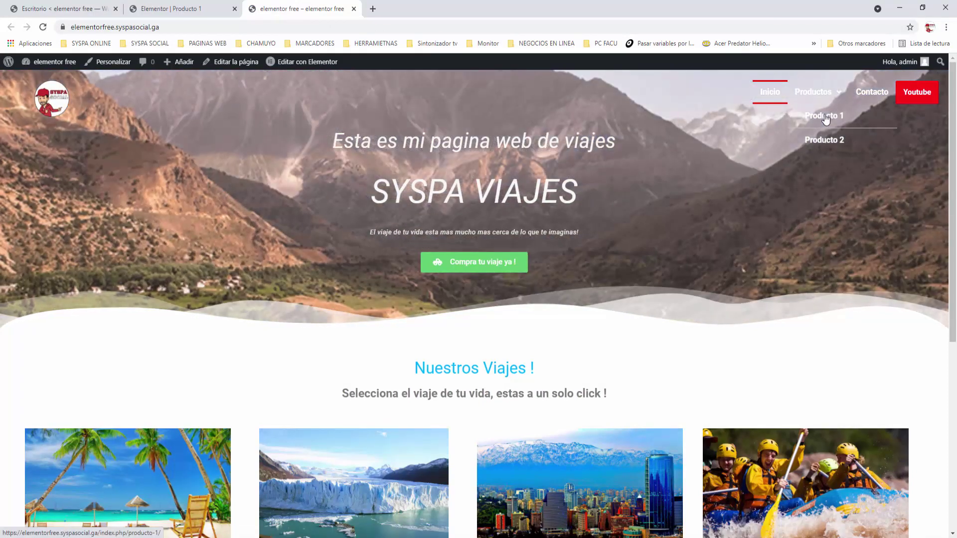
pyautogui.click(825, 116)
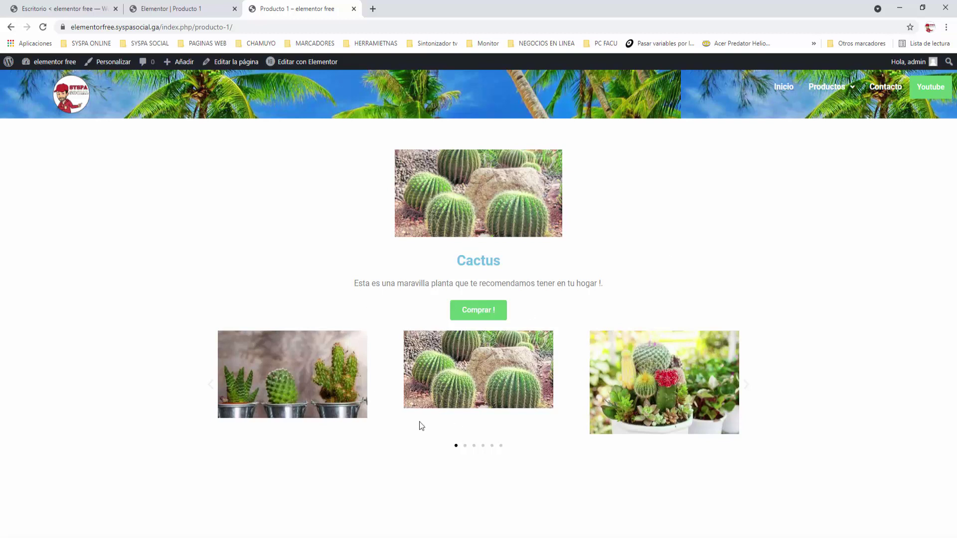
# Check the live page's image carousel by moving through its slides forward and back, and close the tab
pyautogui.click(748, 385)
pyautogui.click(748, 385)
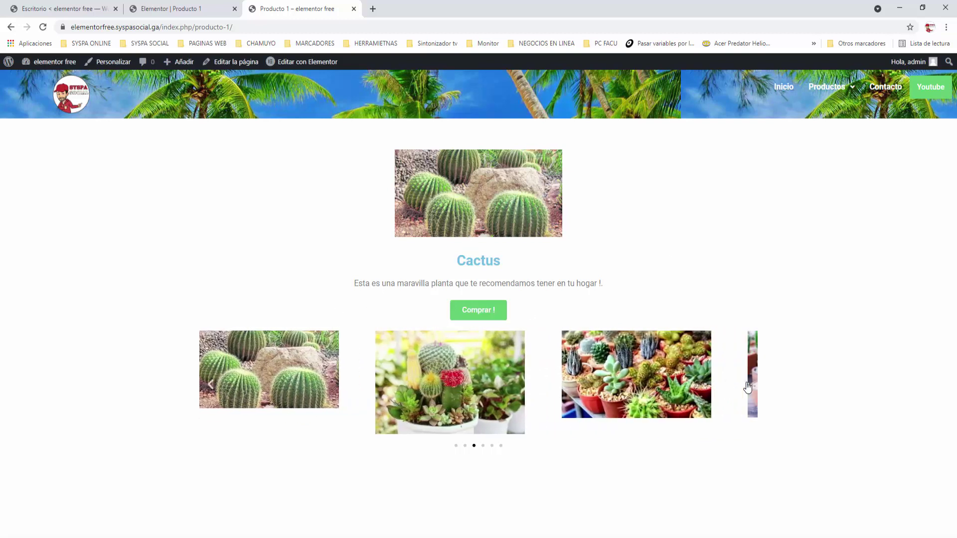
pyautogui.click(747, 386)
pyautogui.click(208, 388)
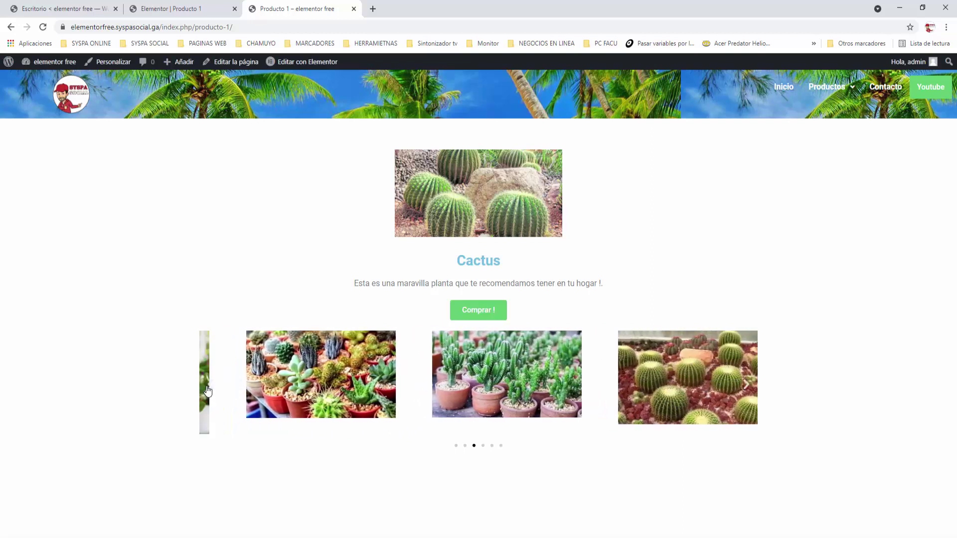
pyautogui.click(208, 389)
pyautogui.click(208, 390)
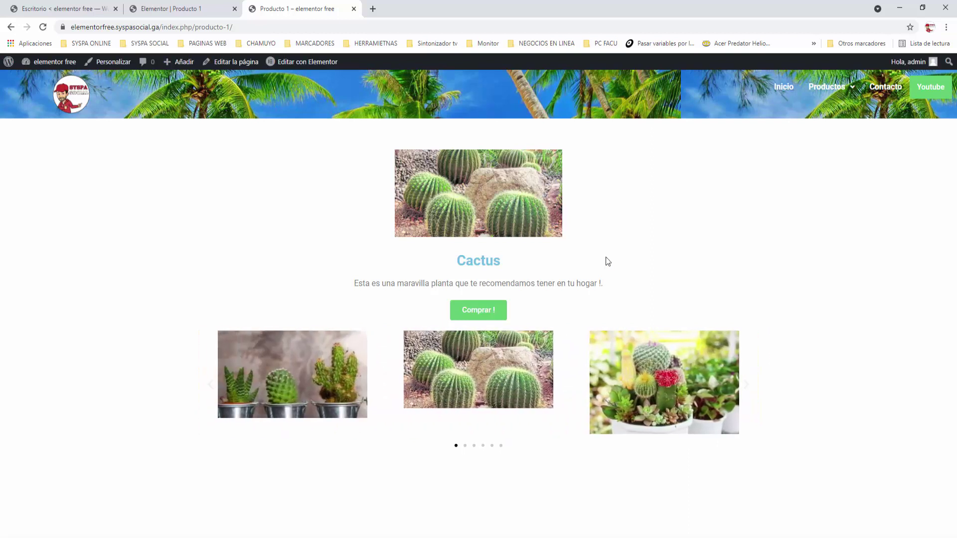
pyautogui.click(353, 9)
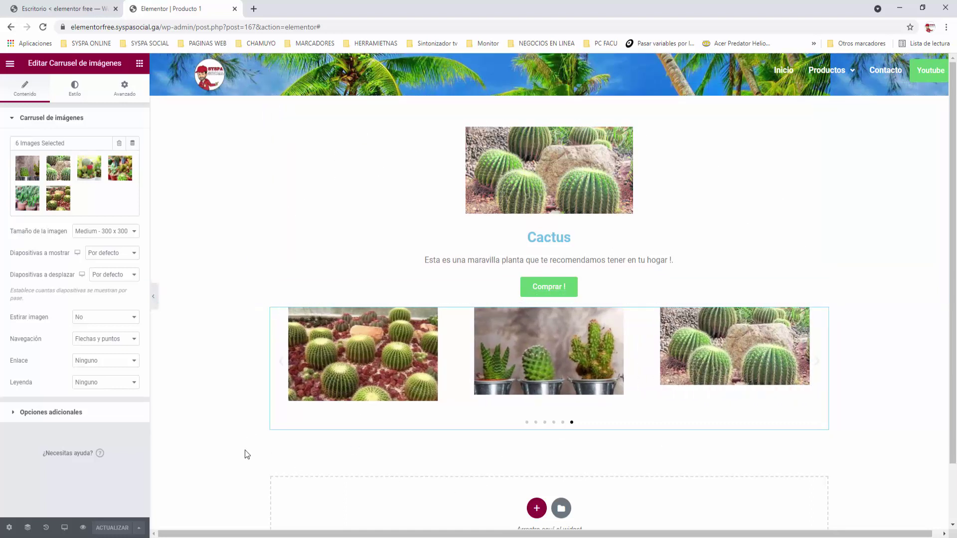
# Save the page to the library as a template named PRODUCTO and close the page's editor tab
pyautogui.click(139, 530)
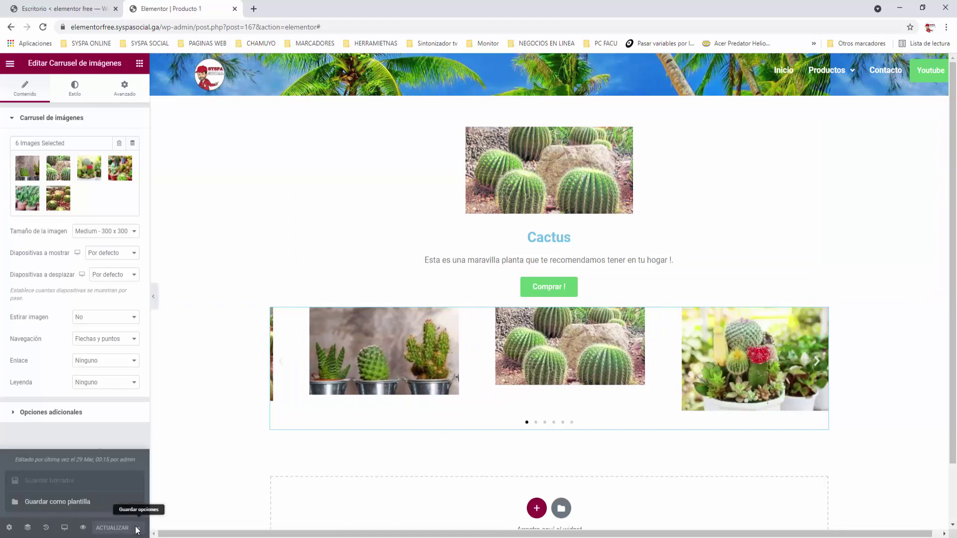
pyautogui.click(73, 503)
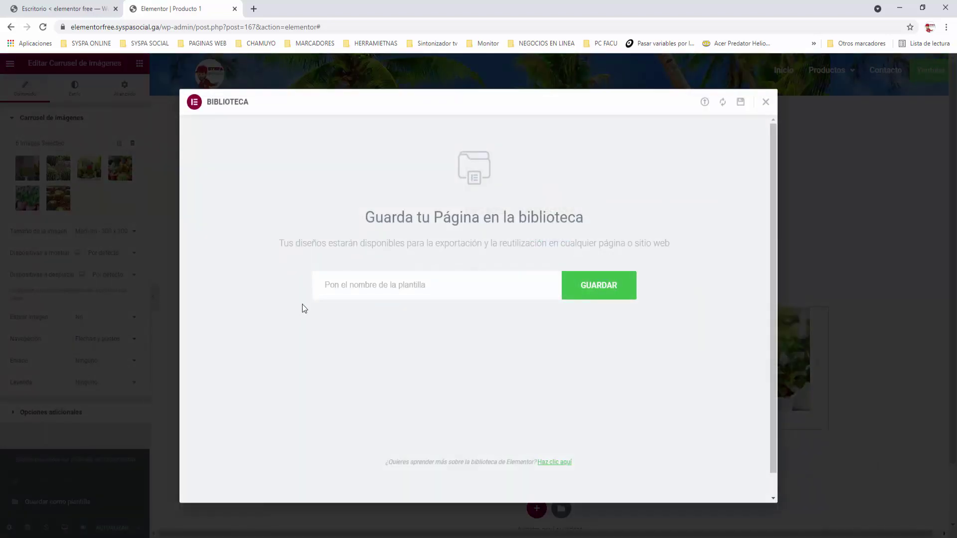
pyautogui.click(329, 285)
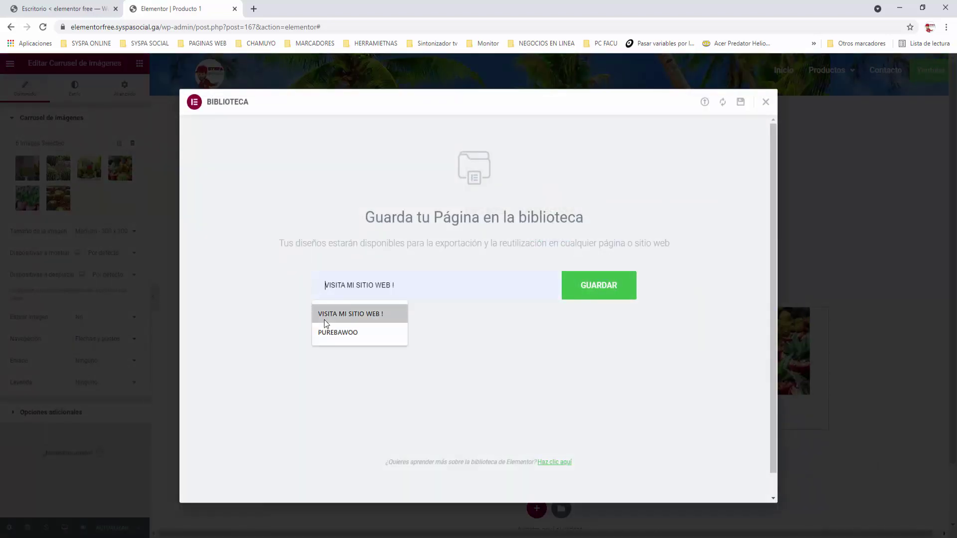
pyautogui.write('PRODU')
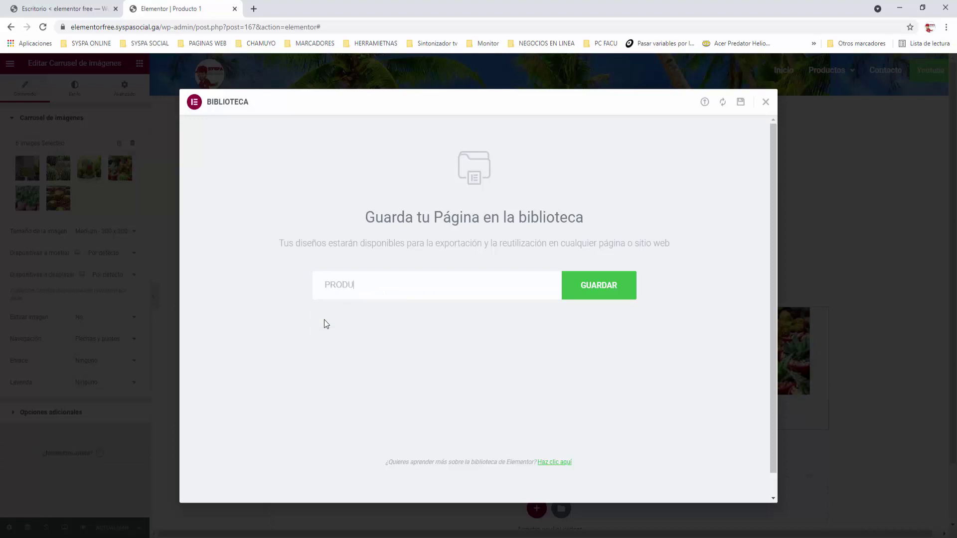
pyautogui.write('CTO')
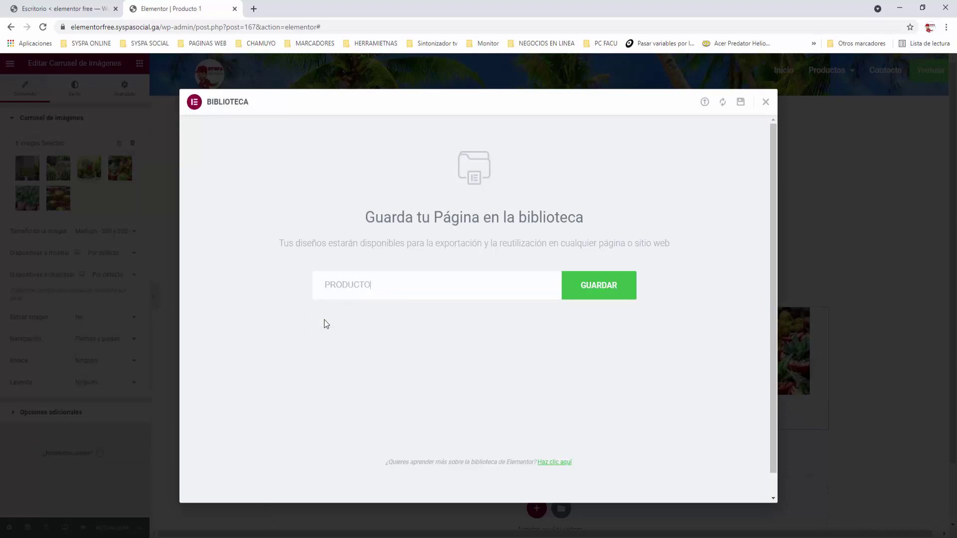
pyautogui.click(589, 290)
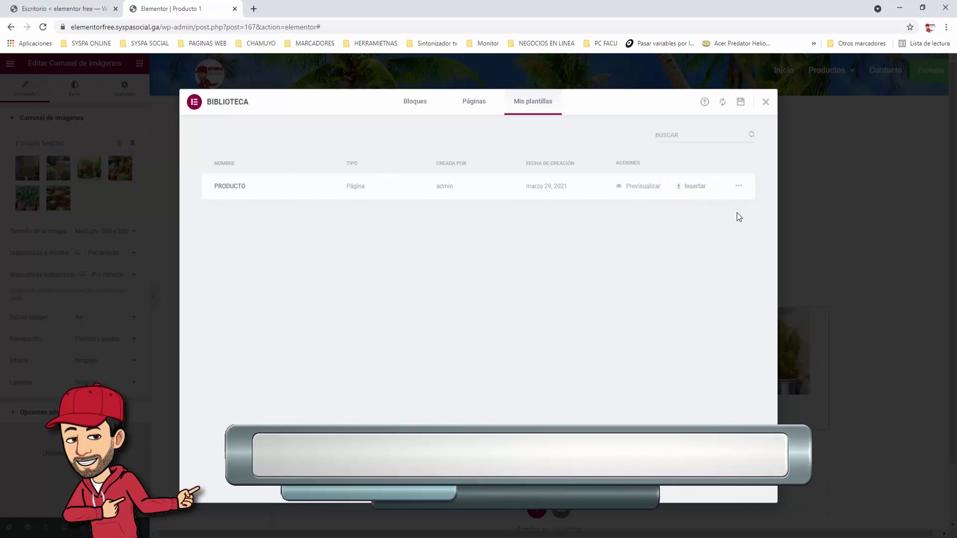
pyautogui.click(769, 105)
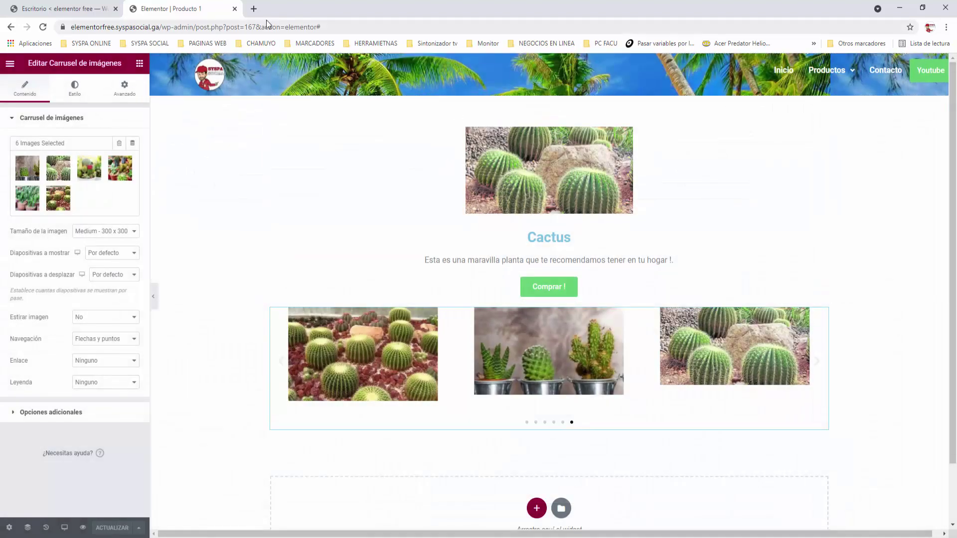
pyautogui.click(234, 9)
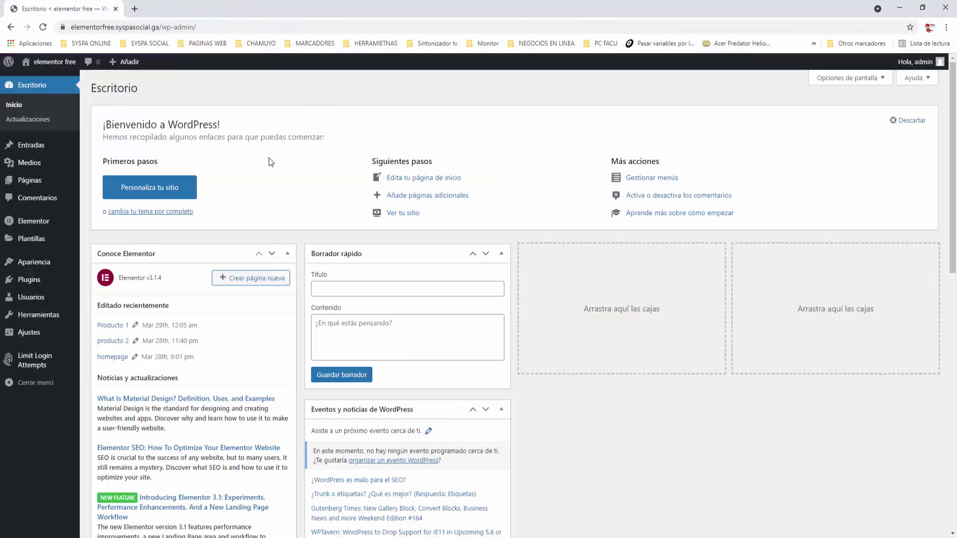
# Create a new page titled "Producto 2" in a new tab and open it for editing with Elementor
pyautogui.moveTo(30, 182)
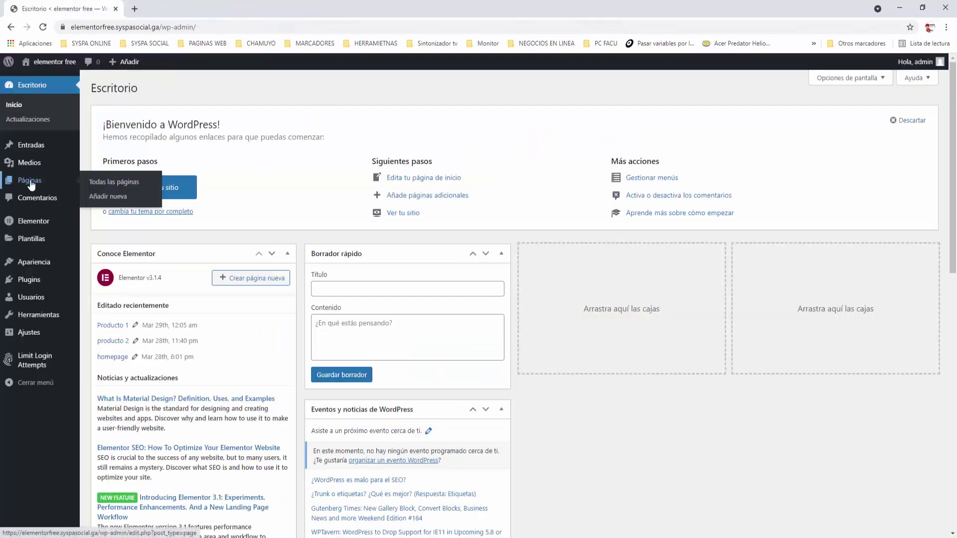
pyautogui.rightClick(99, 196)
pyautogui.click(130, 203)
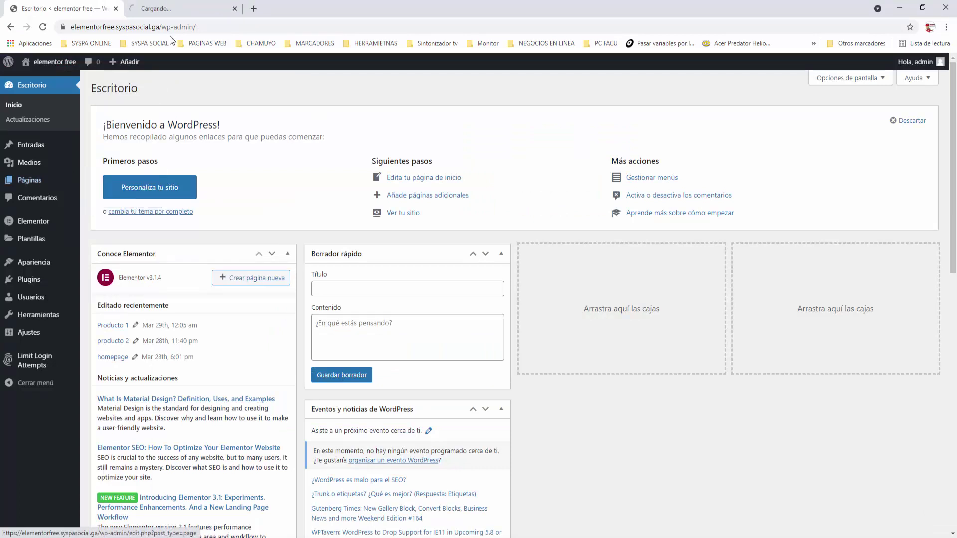
pyautogui.click(180, 10)
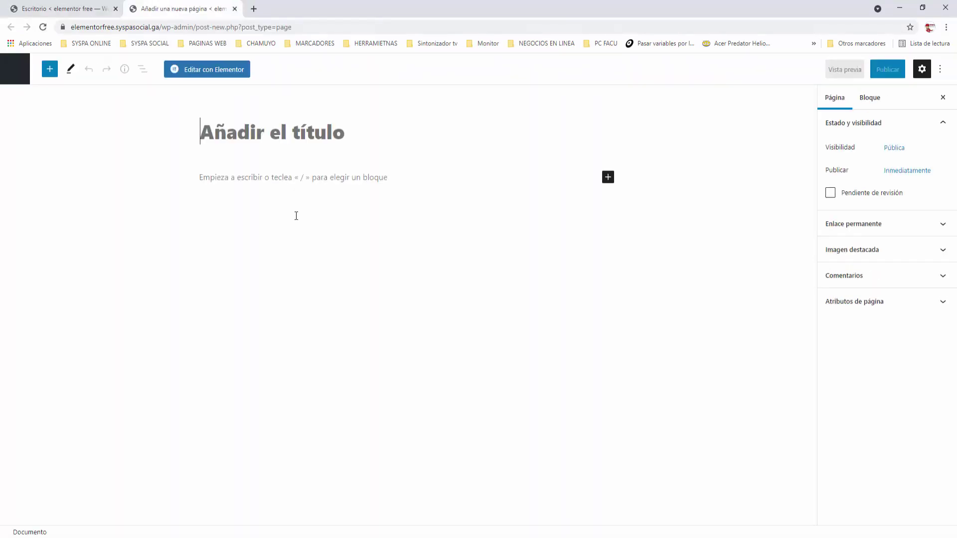
pyautogui.write('Producto 2')
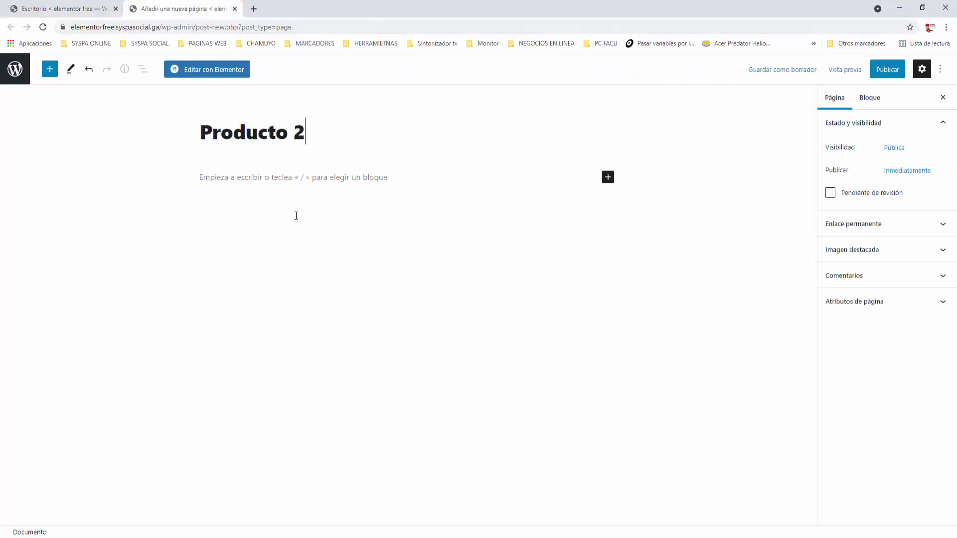
pyautogui.click(222, 70)
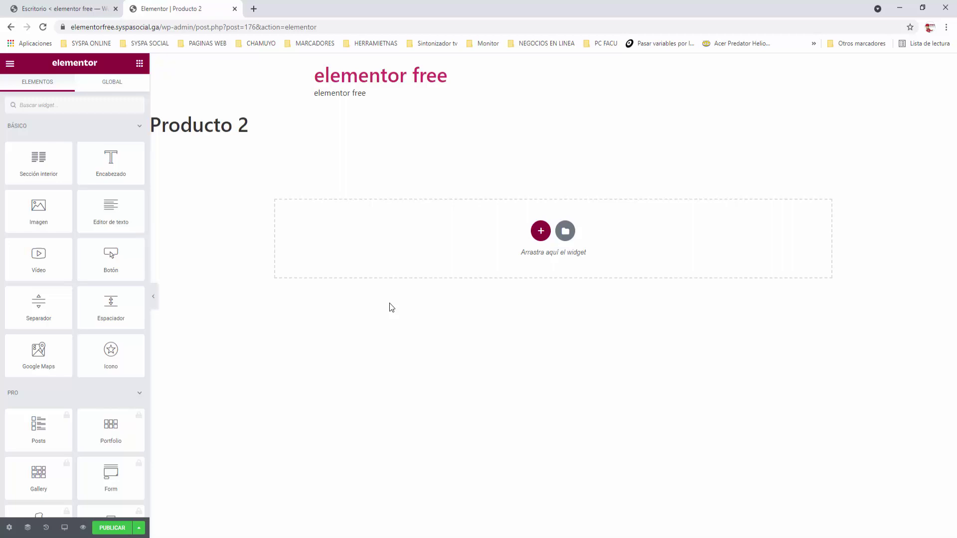
# Insert the saved PRODUCTO template into the empty page, importing its page settings as well
pyautogui.click(566, 232)
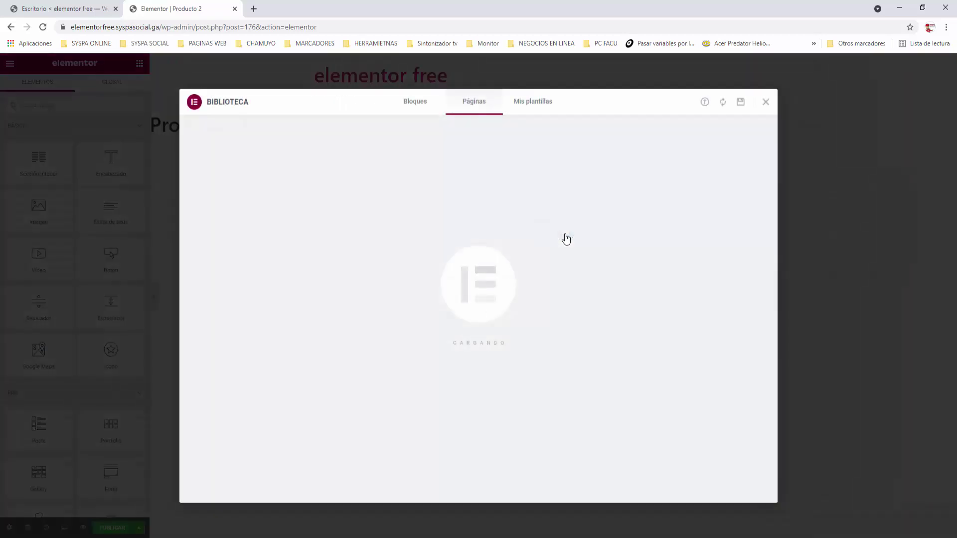
pyautogui.click(536, 105)
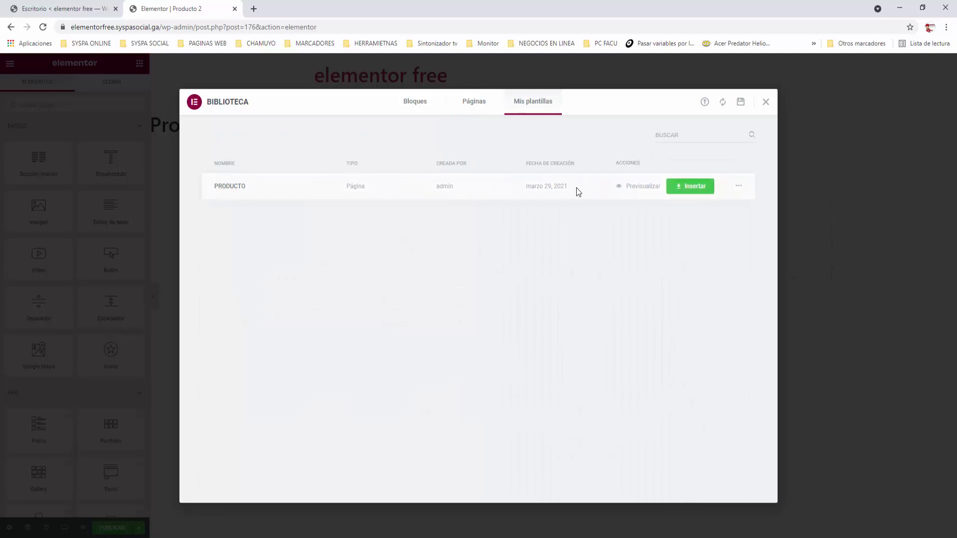
pyautogui.click(695, 188)
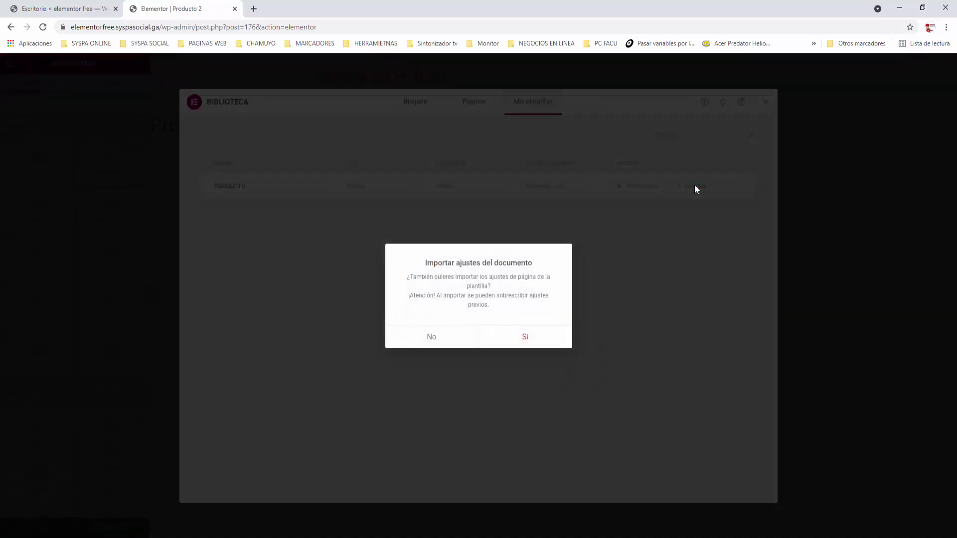
pyautogui.click(526, 339)
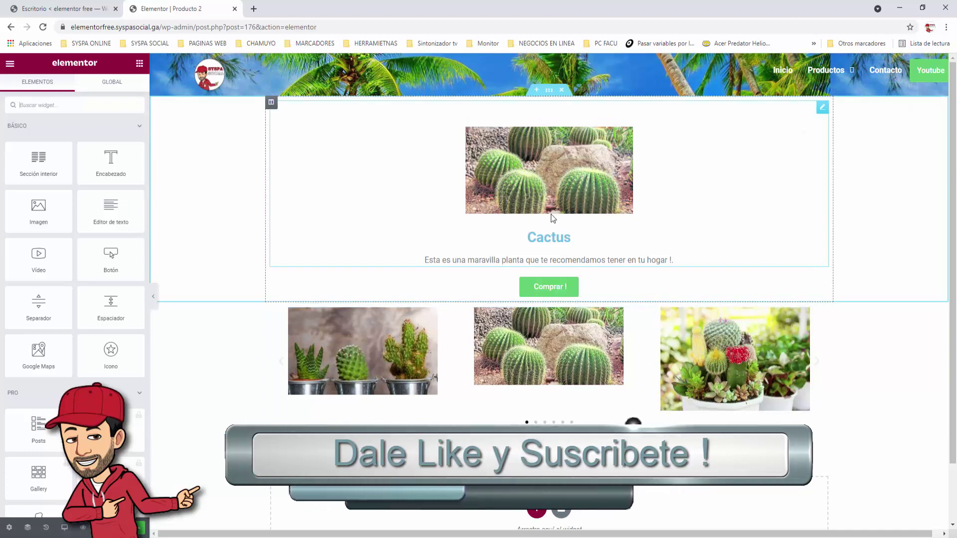
# Replace the image box's cactus picture with the media library photo of dense green ferns growing side by side
pyautogui.click(551, 186)
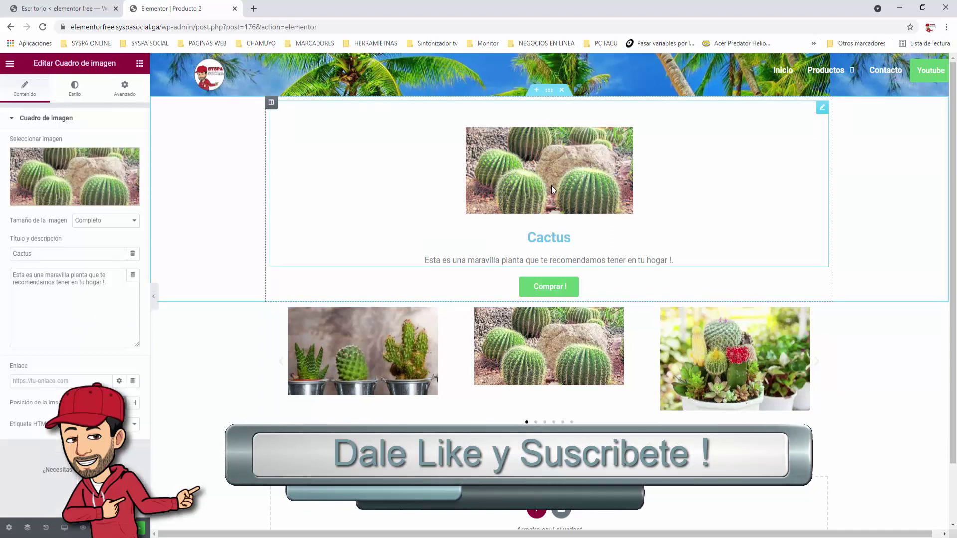
pyautogui.click(81, 183)
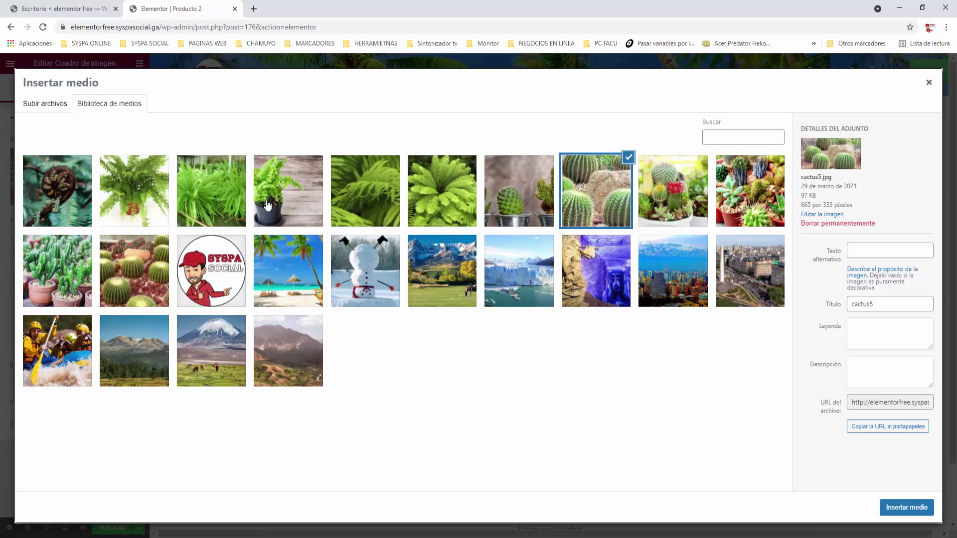
pyautogui.click(451, 201)
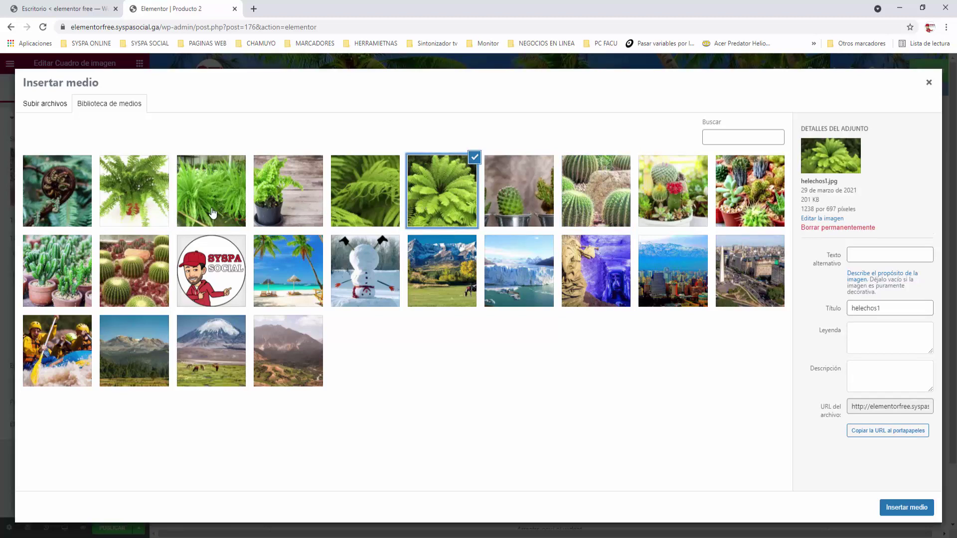
pyautogui.click(217, 204)
pyautogui.click(911, 508)
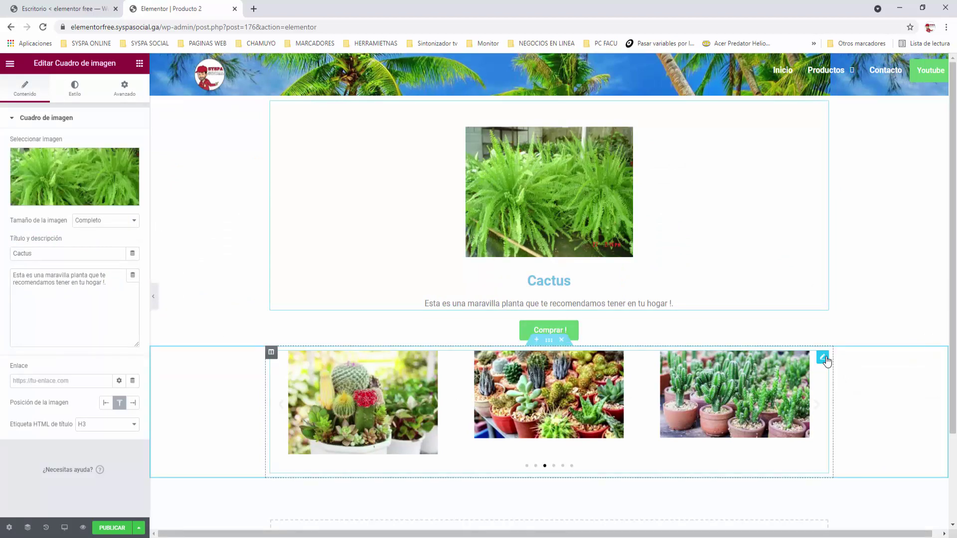
# Open the image carousel's gallery for editing and remove all six cactus images from it
pyautogui.click(823, 358)
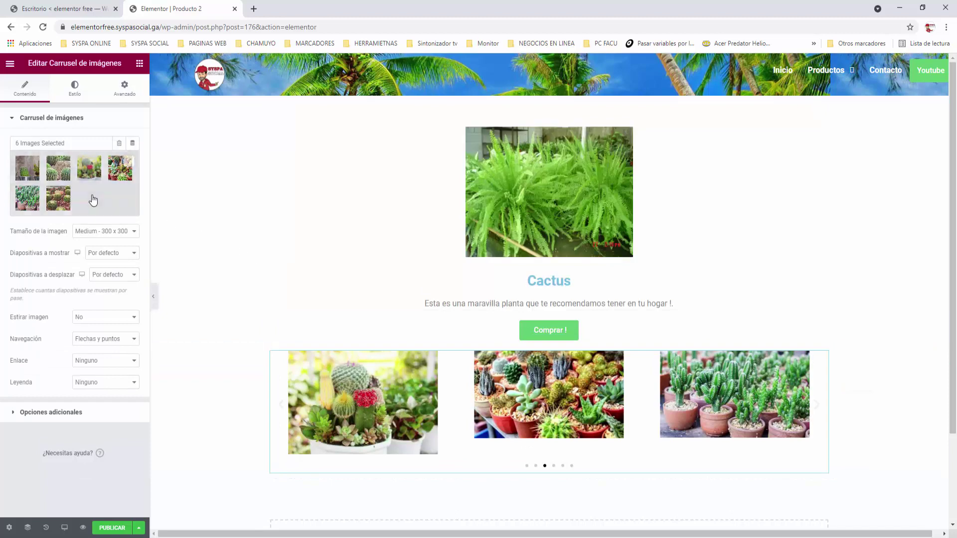
pyautogui.click(128, 162)
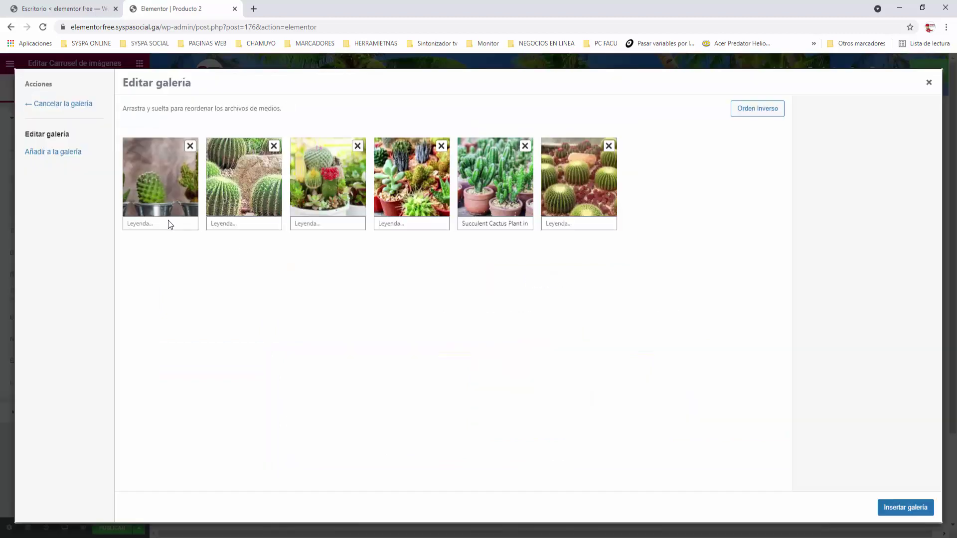
pyautogui.click(190, 146)
pyautogui.click(190, 146)
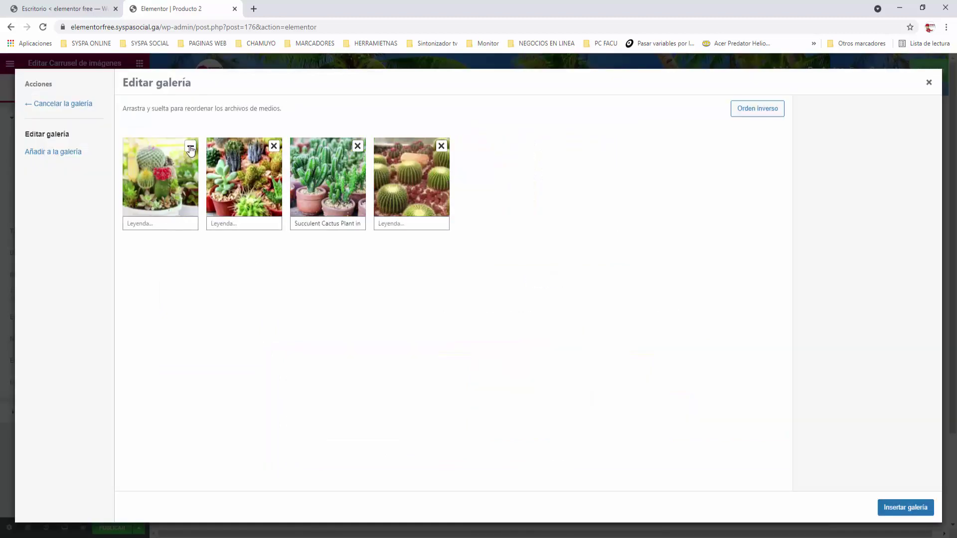
pyautogui.click(190, 146)
pyautogui.click(190, 146)
pyautogui.click(189, 146)
pyautogui.click(190, 146)
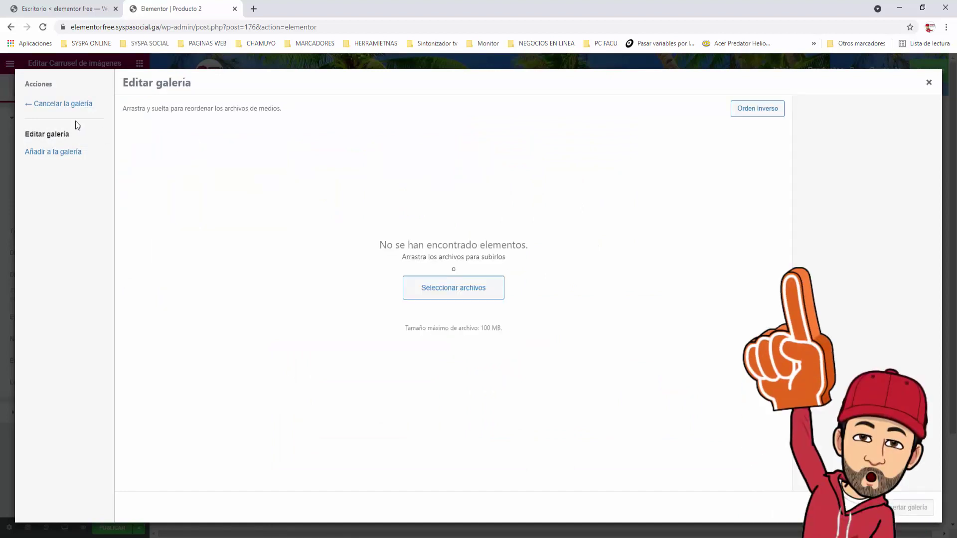
# Add the six fern images from the media library to the gallery and insert it into the carousel
pyautogui.click(53, 152)
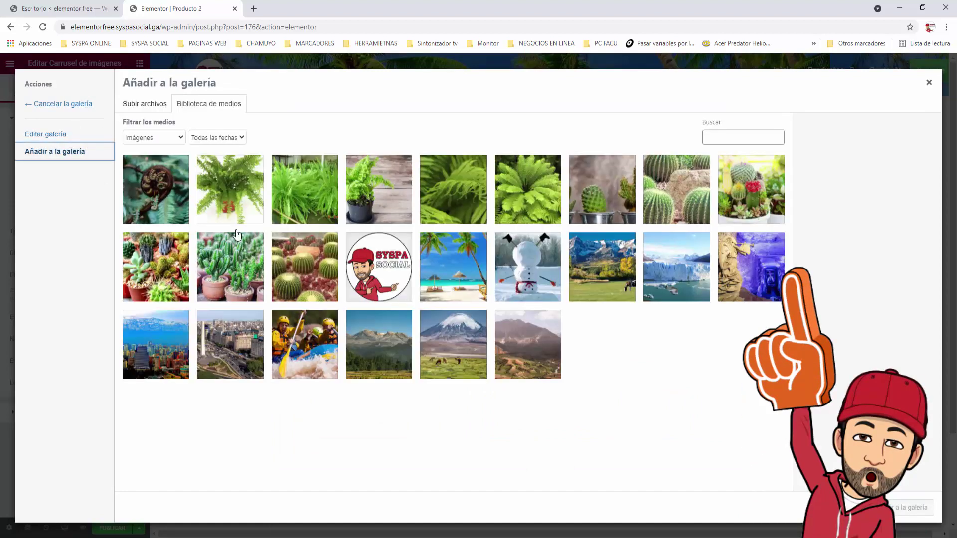
pyautogui.click(164, 195)
pyautogui.click(244, 197)
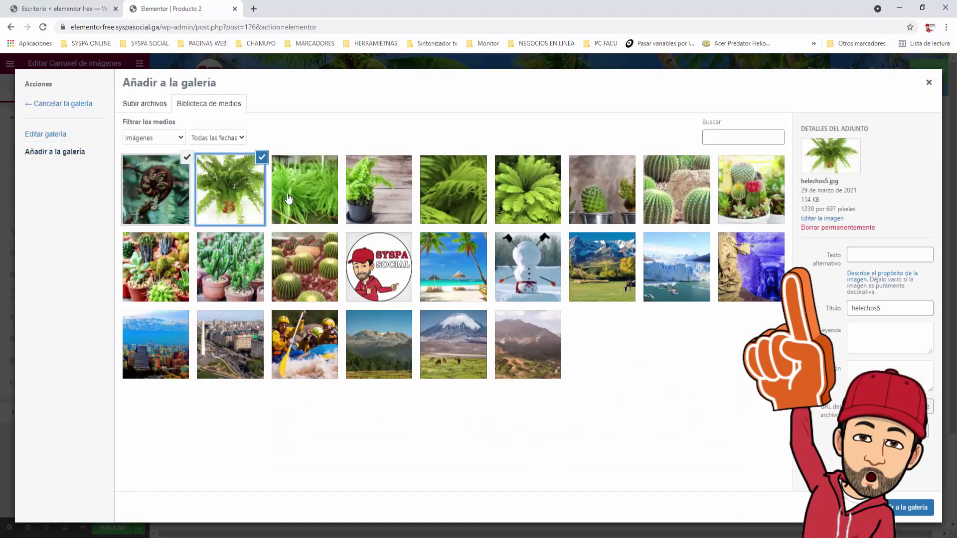
pyautogui.click(299, 200)
pyautogui.click(370, 197)
pyautogui.click(469, 198)
pyautogui.click(521, 198)
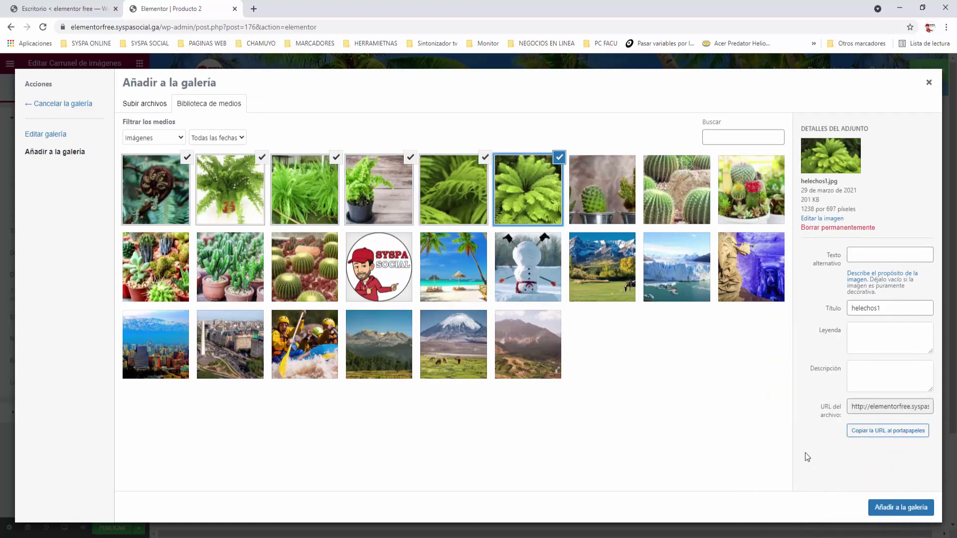
pyautogui.click(901, 509)
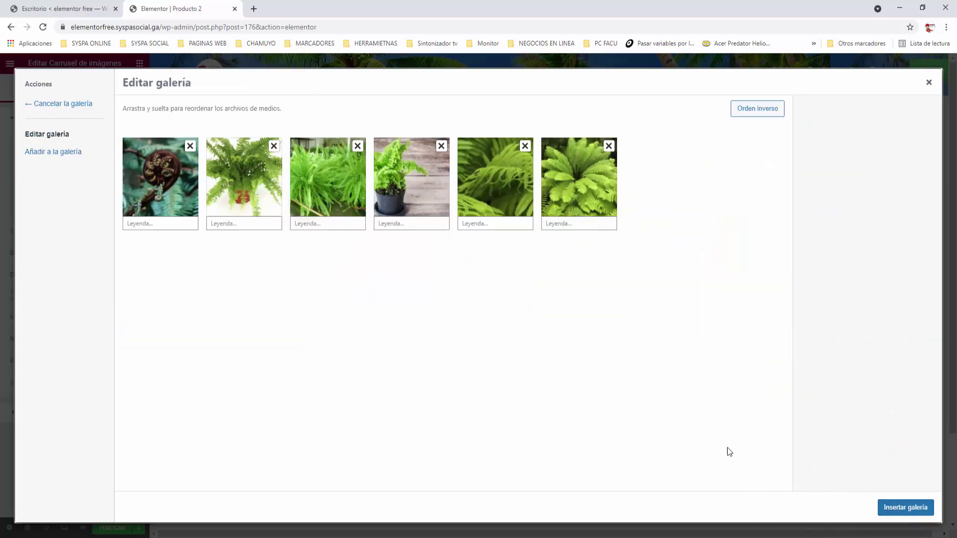
pyautogui.click(922, 513)
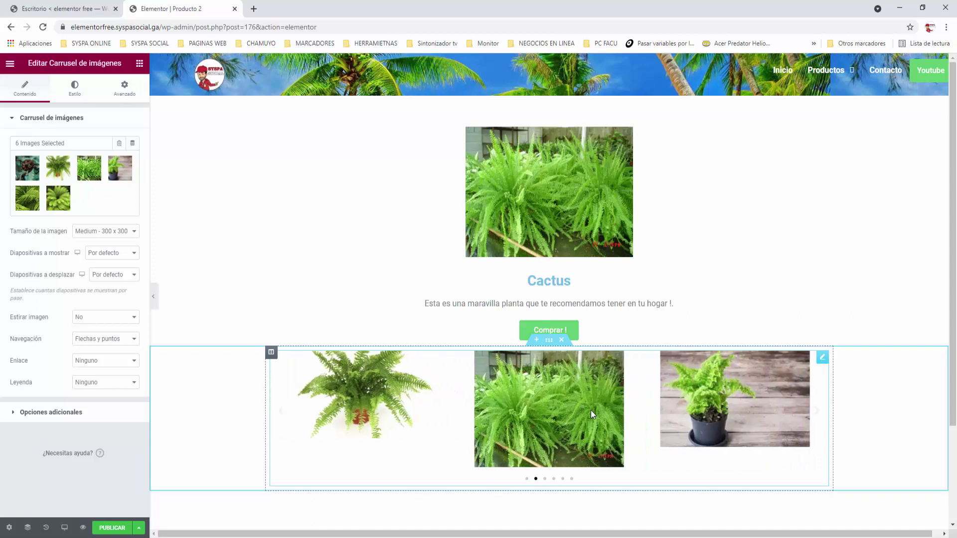
# Title the image box Helechos and replace its description with "Quien no ha tenido uno, si sos amante de las plantas debes comprar uno."
pyautogui.click(538, 298)
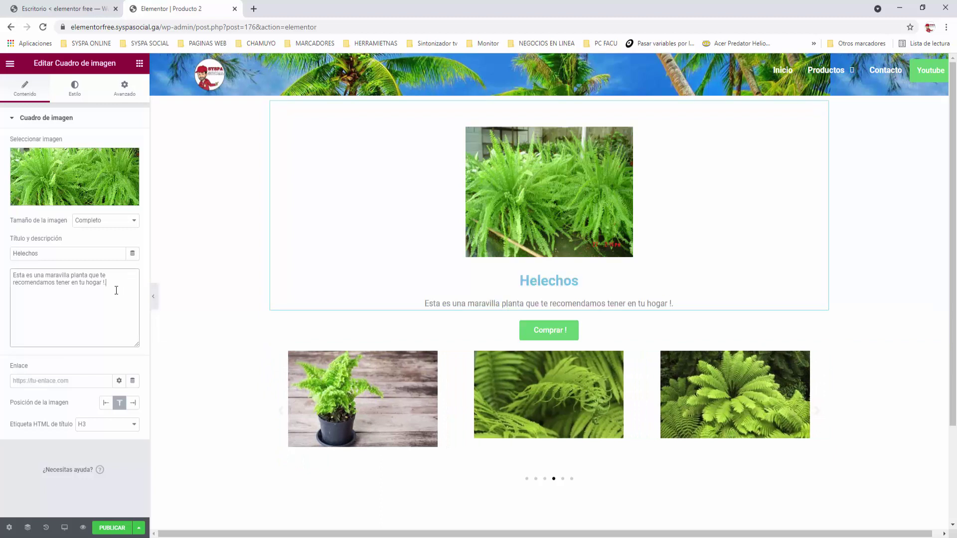
pyautogui.moveTo(109, 283); pyautogui.dragTo(3, 269)
pyautogui.write('Quien no ha ten')
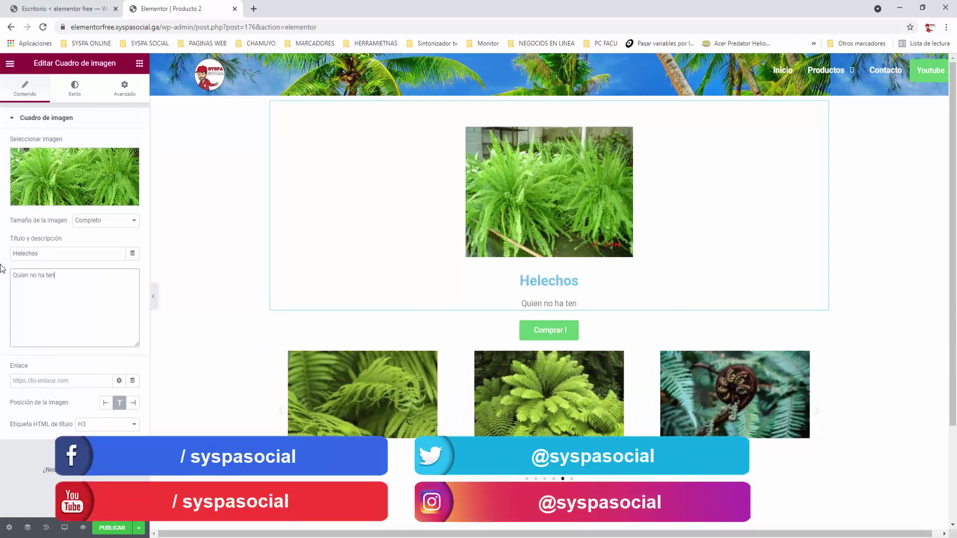
pyautogui.write('ido uno, si er')
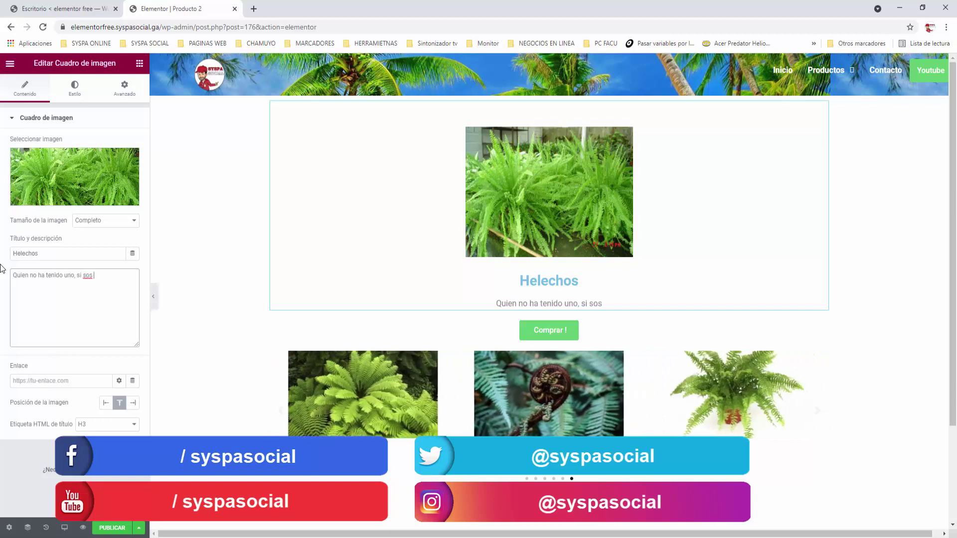
pyautogui.write('s amante de la')
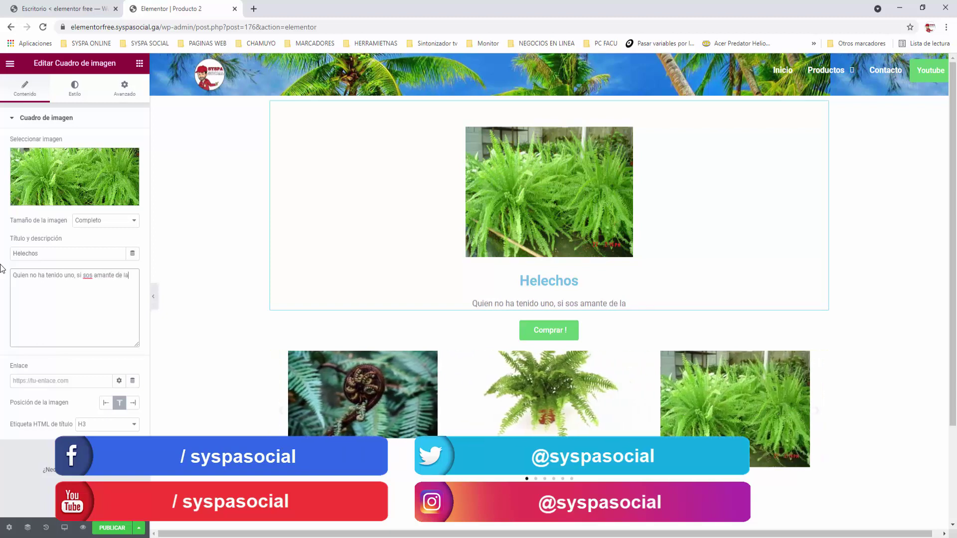
pyautogui.write('s palntas debes comprar')
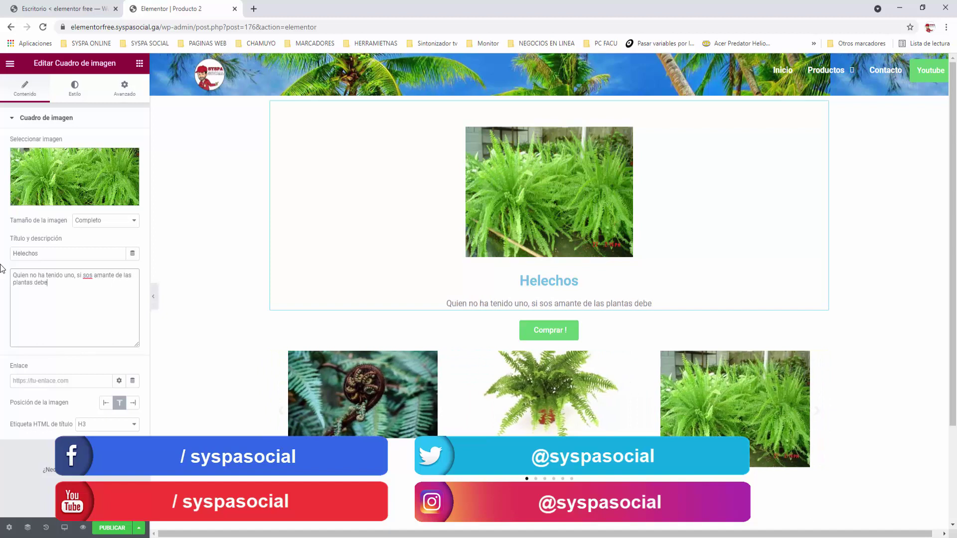
pyautogui.write(' uno.')
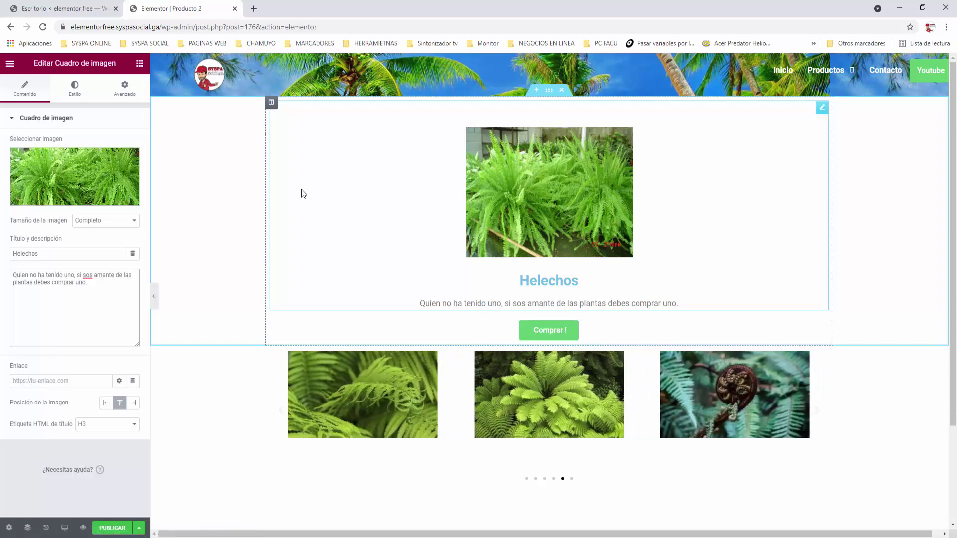
# Publish the Producto 2 page and open the site's menu editor in a new browser tab
pyautogui.click(108, 530)
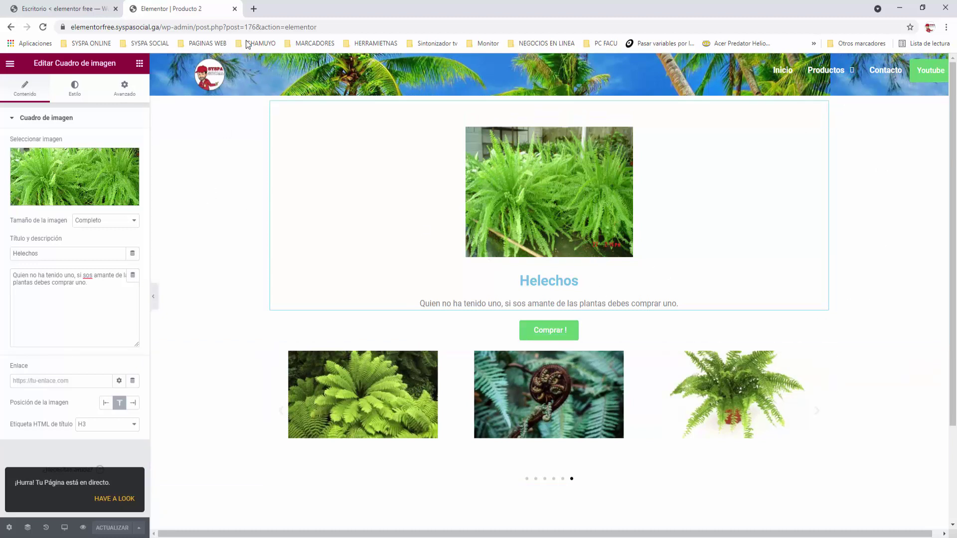
pyautogui.click(234, 9)
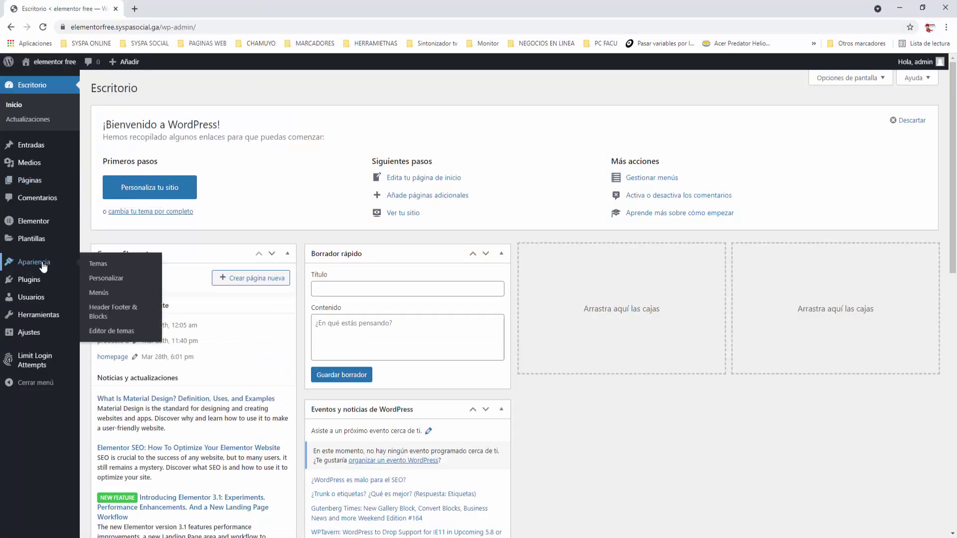
pyautogui.rightClick(97, 283)
pyautogui.click(149, 295)
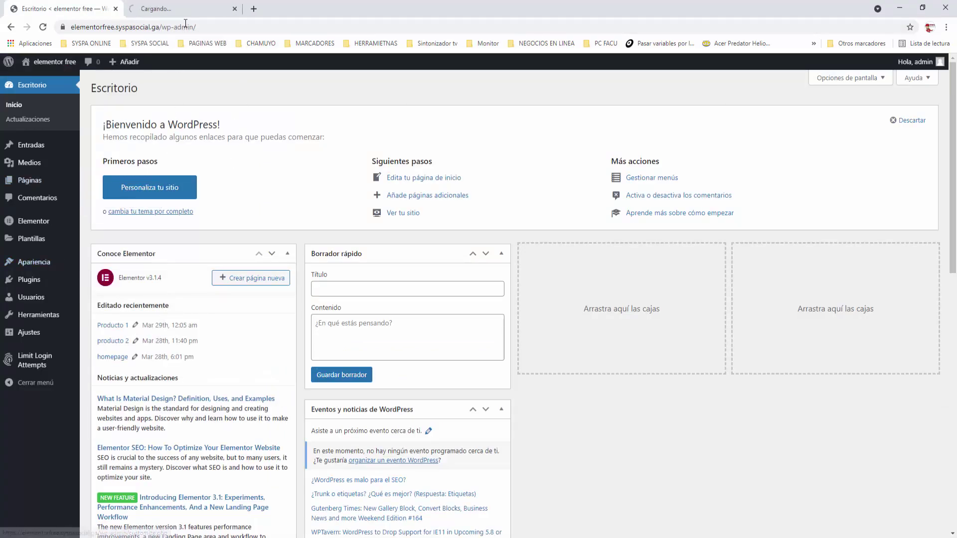
pyautogui.click(159, 9)
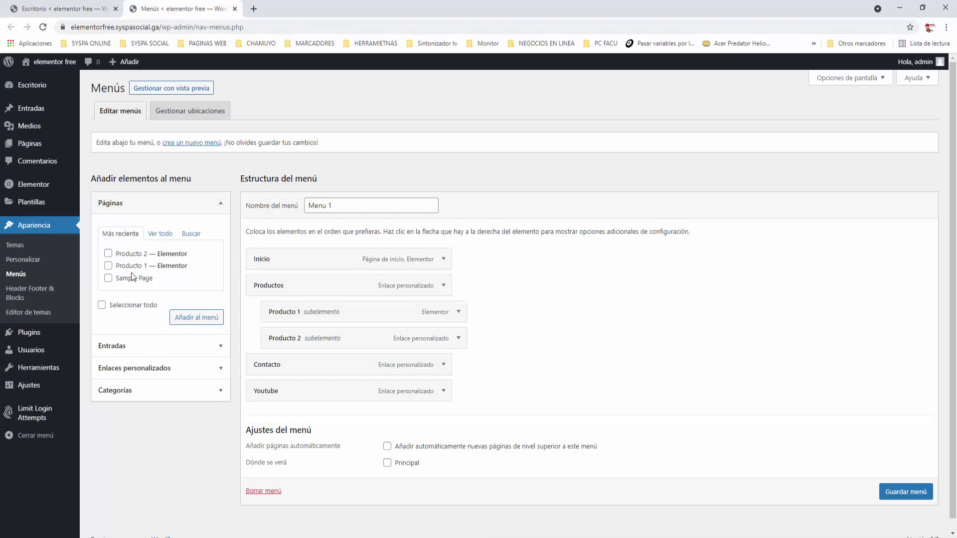
# Replace the Producto 2 custom link under Productos with the Producto 2 page, and save Menu 1
pyautogui.click(174, 317)
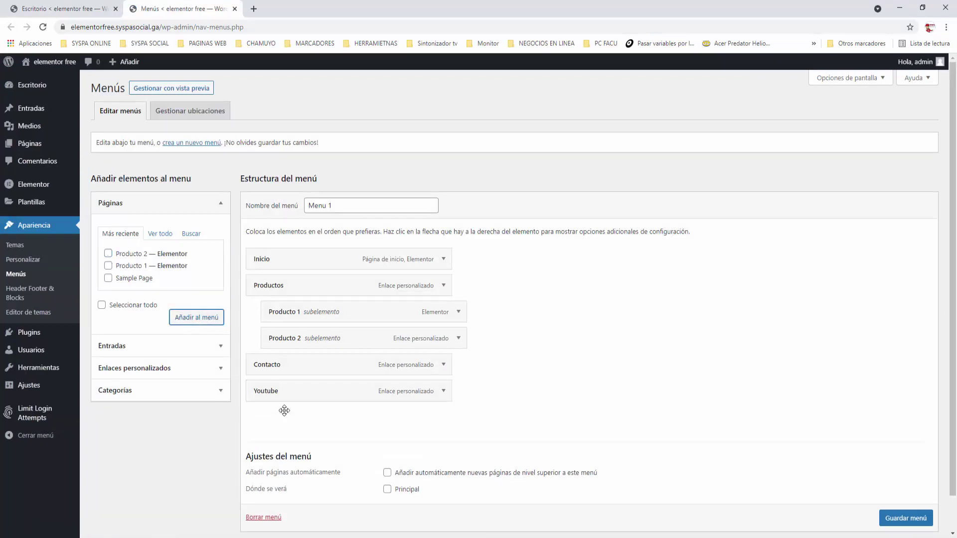
pyautogui.moveTo(299, 414); pyautogui.dragTo(319, 338)
pyautogui.click(458, 365)
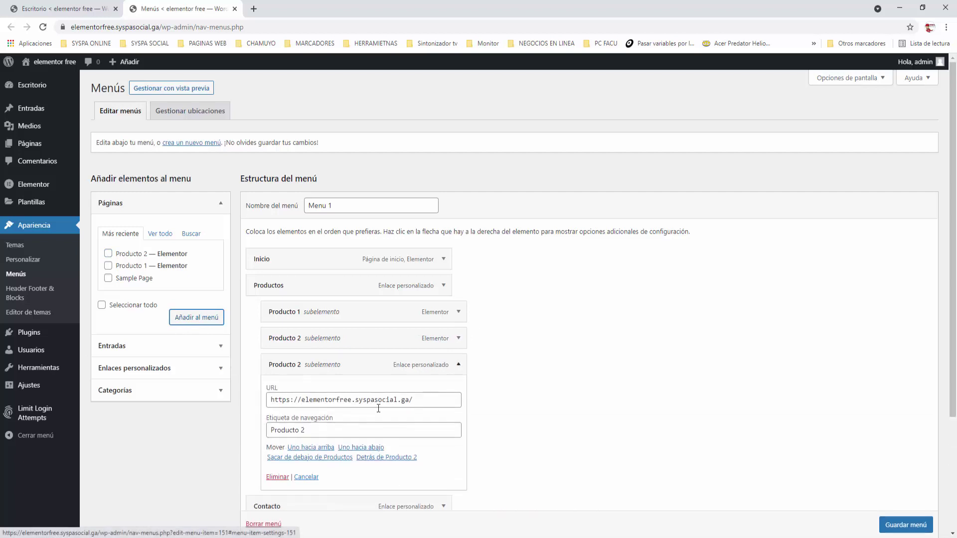
pyautogui.click(277, 478)
pyautogui.click(912, 493)
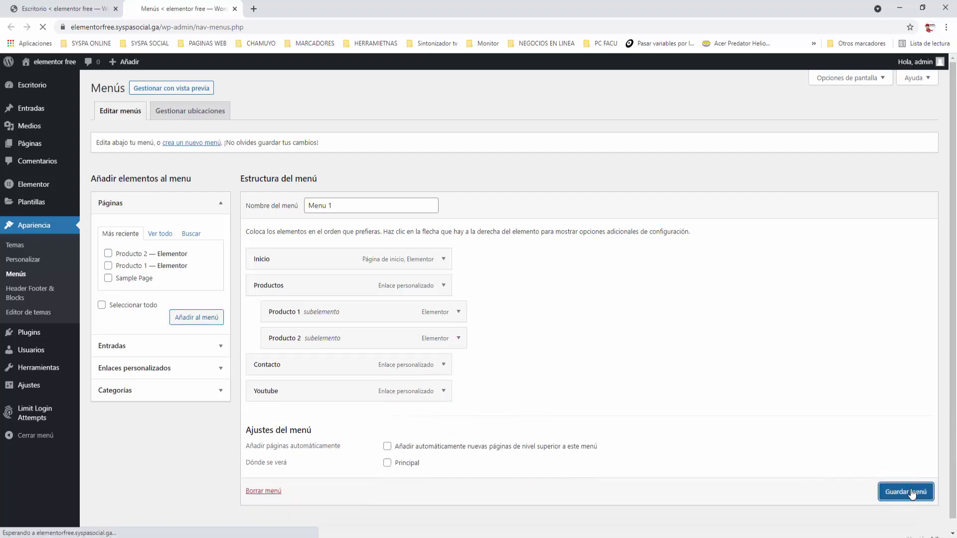
pyautogui.click(235, 9)
# Visit the live site in a new browser tab and open Producto 1 from the Productos submenu
pyautogui.moveTo(37, 61)
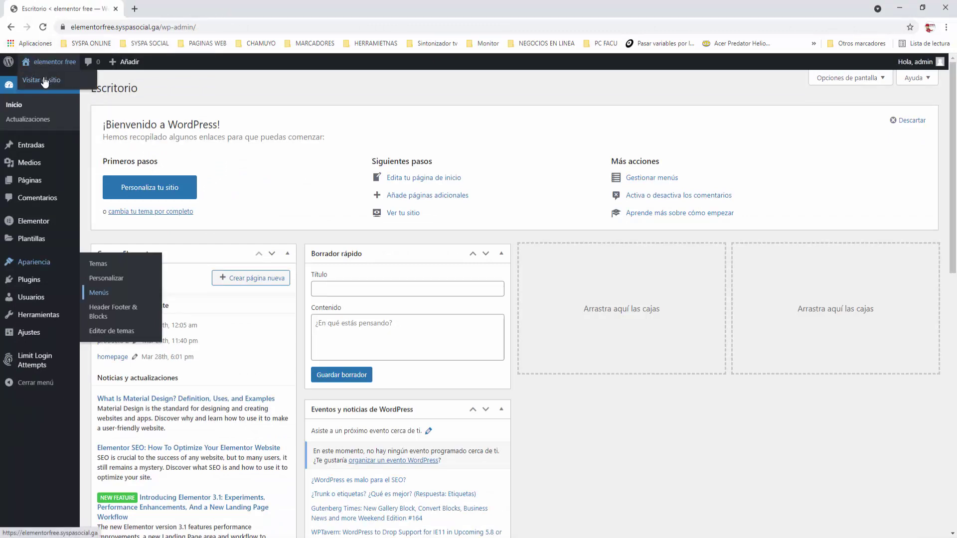
pyautogui.rightClick(44, 81)
pyautogui.click(65, 85)
pyautogui.click(152, 11)
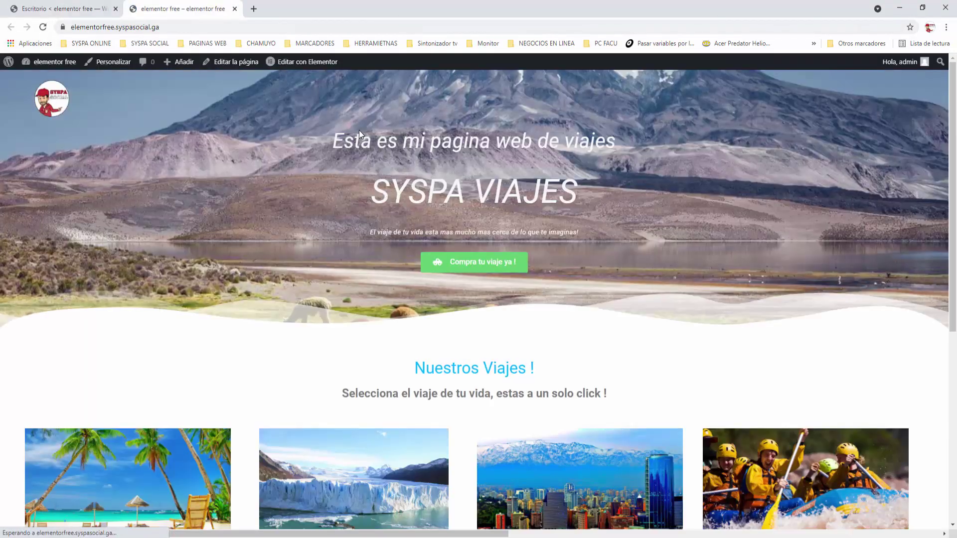
pyautogui.moveTo(817, 92)
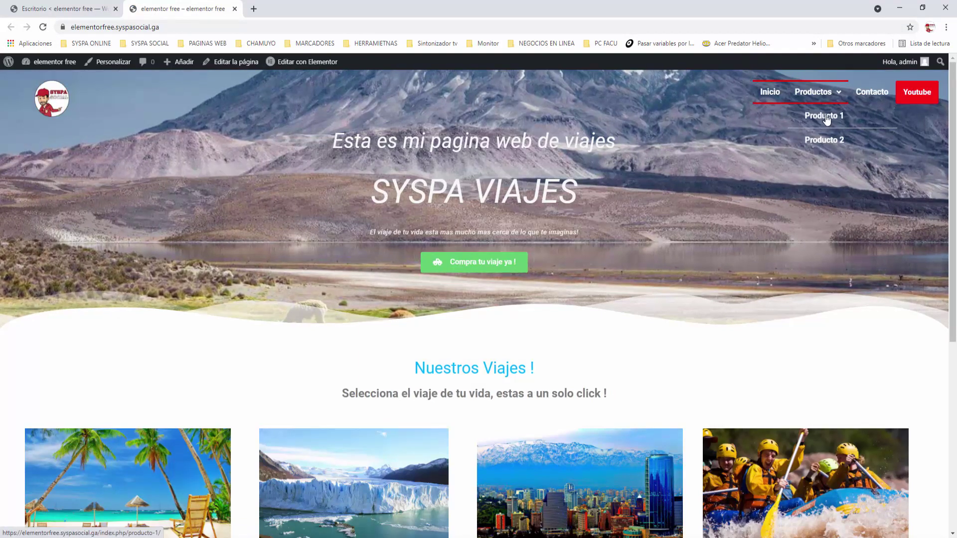
pyautogui.click(825, 117)
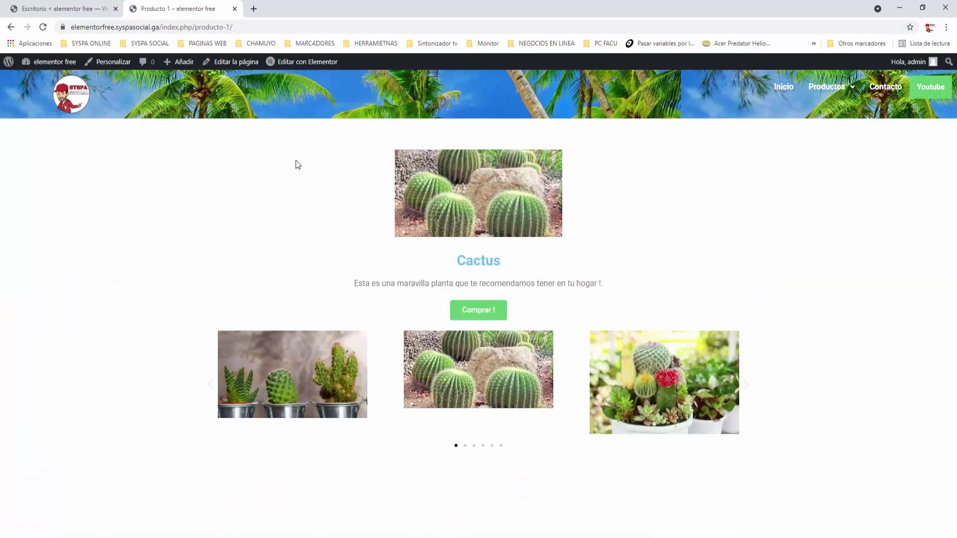
# Advance the cactus image carousel, and view the Producto 2 page from the Productos submenu
pyautogui.click(743, 385)
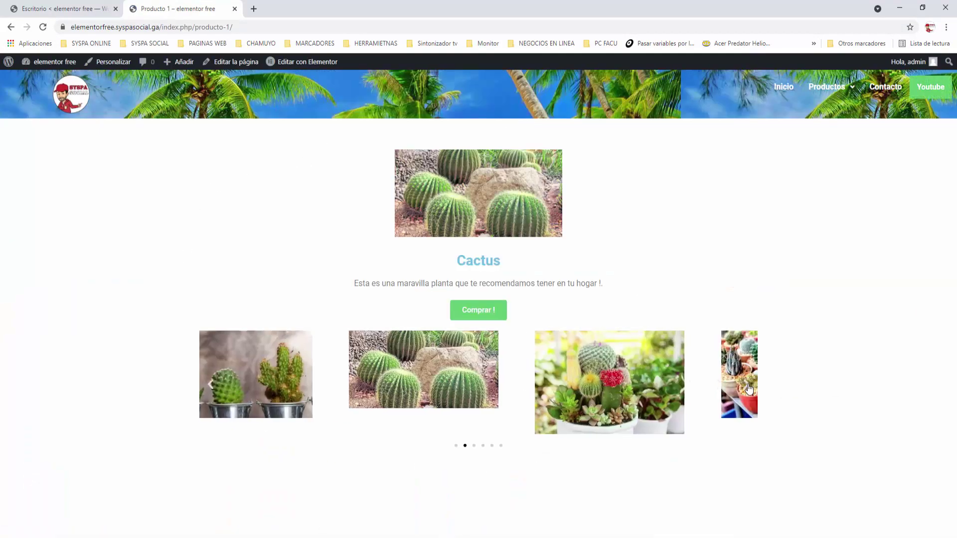
pyautogui.click(743, 385)
pyautogui.moveTo(830, 89)
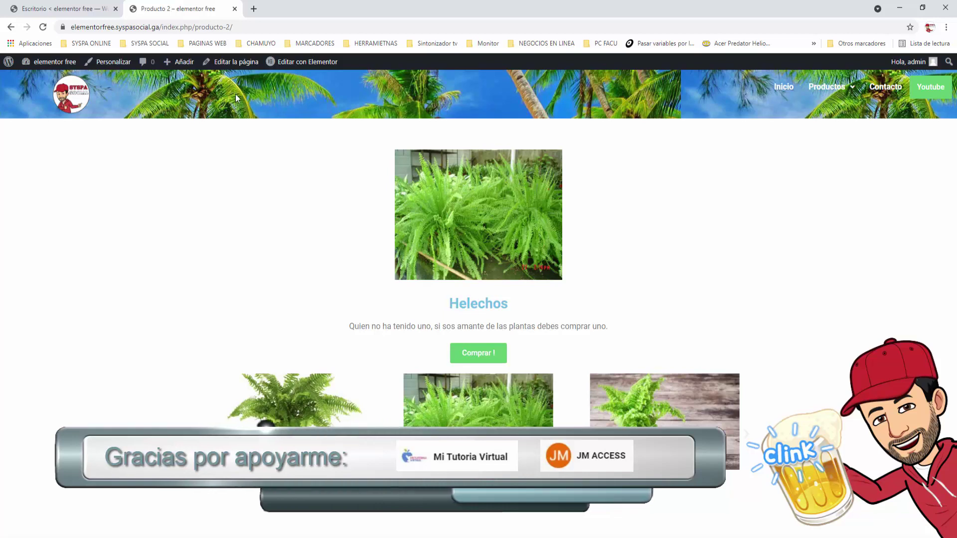
pyautogui.click(235, 8)
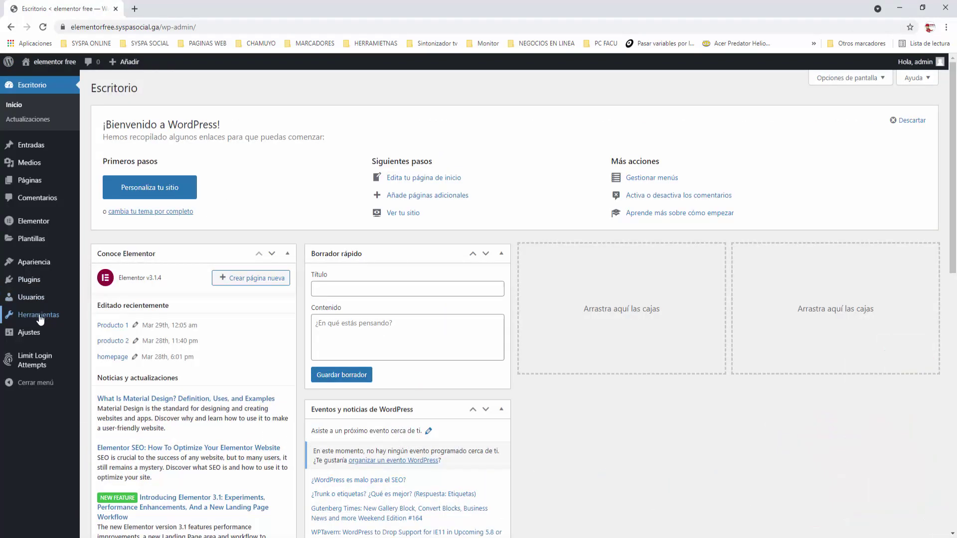
# Reopen the menu editor in a new browser tab and set the Producto 1 subitem's navigation label to Cactus
pyautogui.moveTo(46, 268)
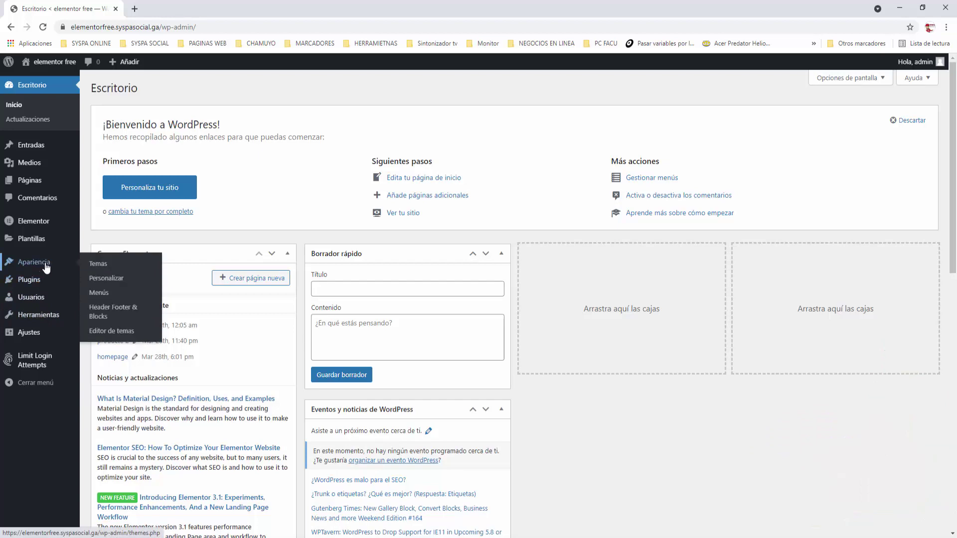
pyautogui.rightClick(100, 293)
pyautogui.click(125, 297)
pyautogui.click(164, 11)
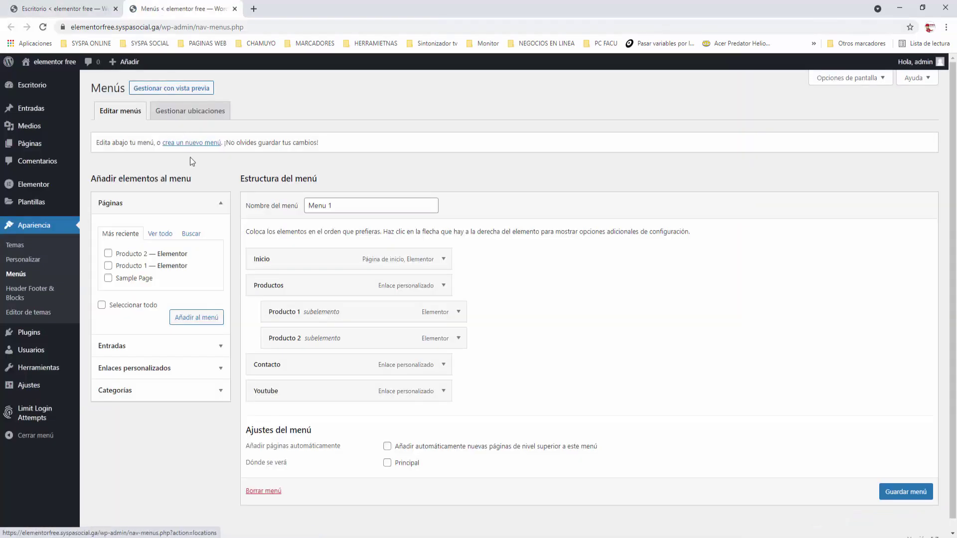
pyautogui.click(459, 312)
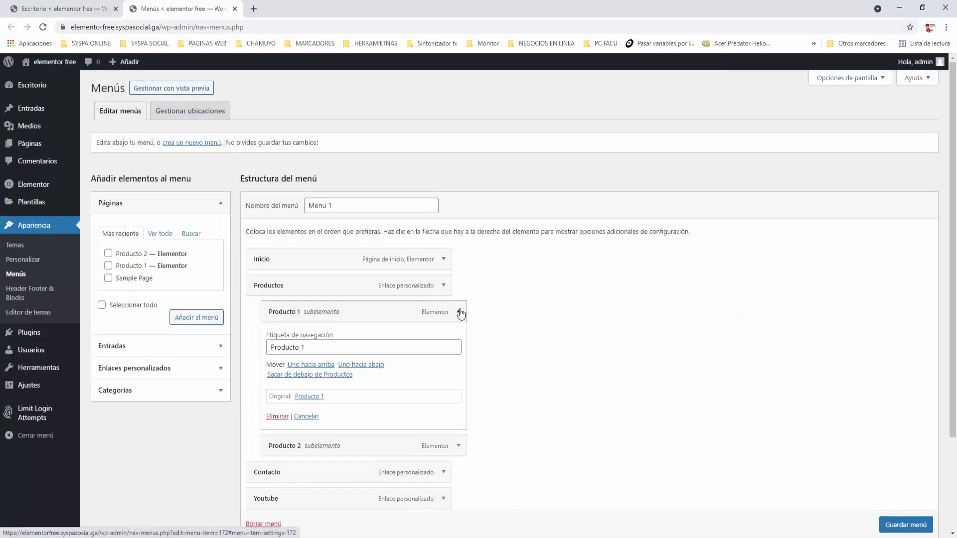
pyautogui.moveTo(319, 347); pyautogui.dragTo(245, 348)
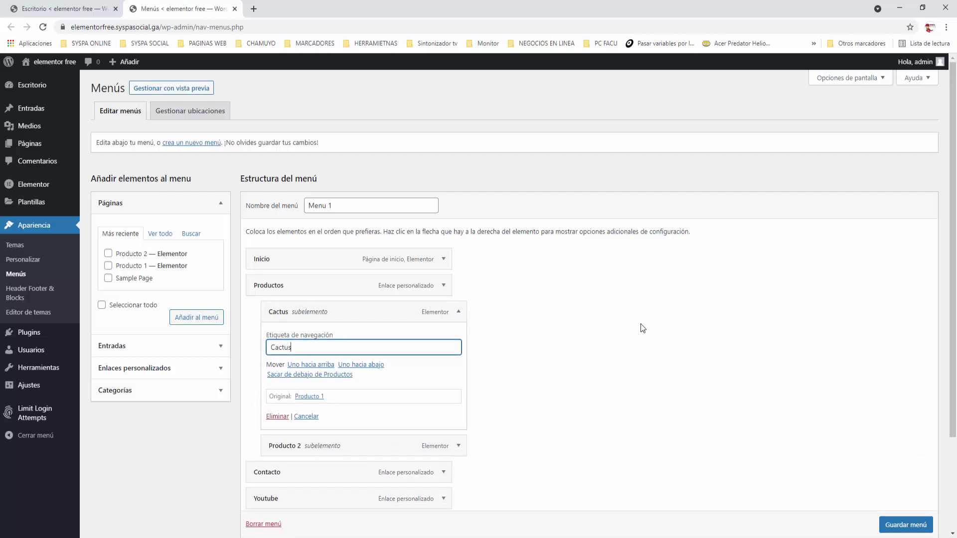
pyautogui.click(459, 312)
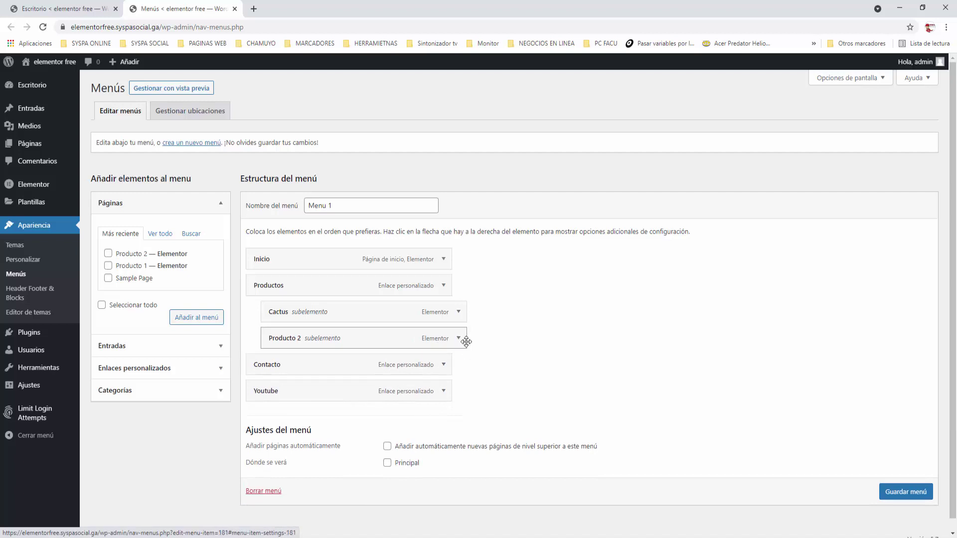
# Set the Producto 2 item's navigation label to Helechos, keeping it nested under Productos, and save Menu 1
pyautogui.moveTo(466, 341); pyautogui.dragTo(393, 344)
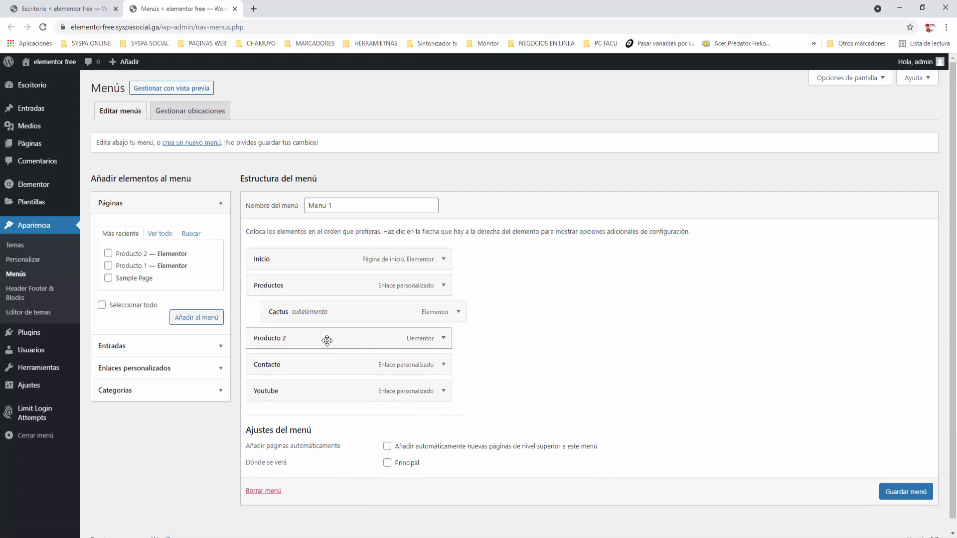
pyautogui.moveTo(327, 340); pyautogui.dragTo(344, 338)
pyautogui.click(457, 339)
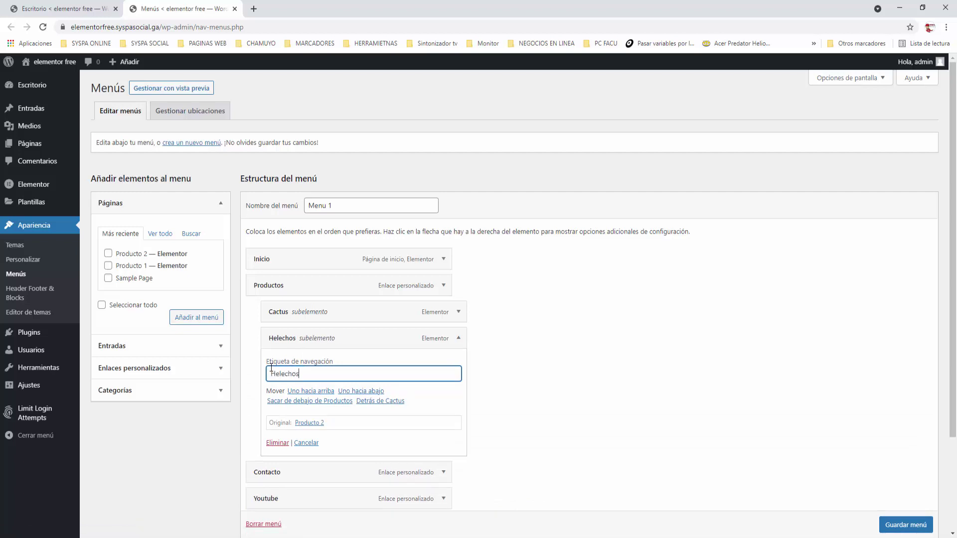
pyautogui.click(456, 339)
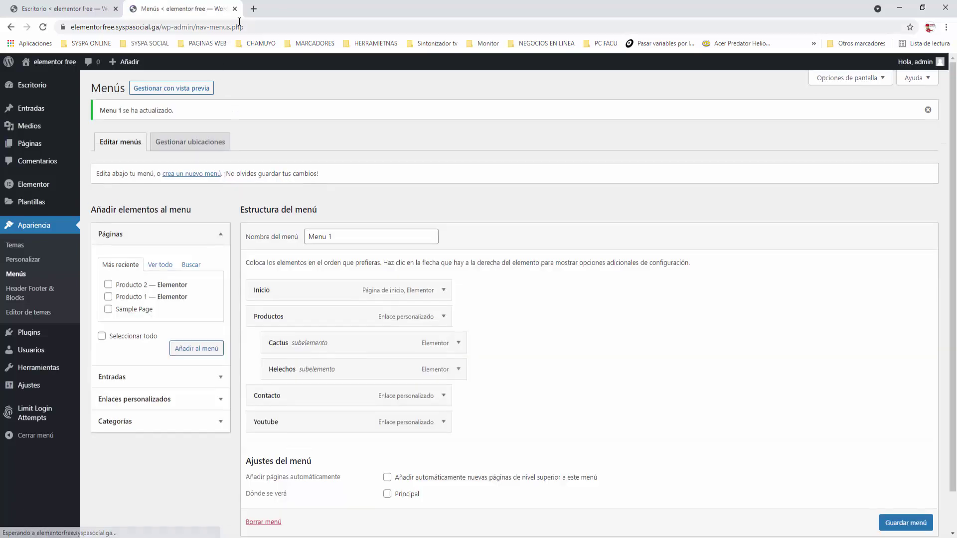
pyautogui.click(235, 9)
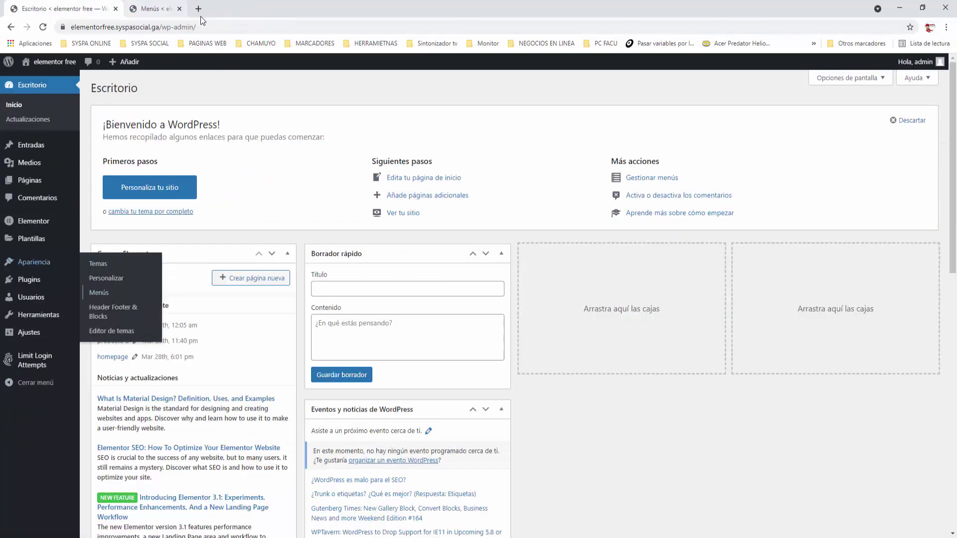
# Visit the live site in a new browser tab and open Helechos from the Productos submenu
pyautogui.rightClick(44, 77)
pyautogui.click(57, 82)
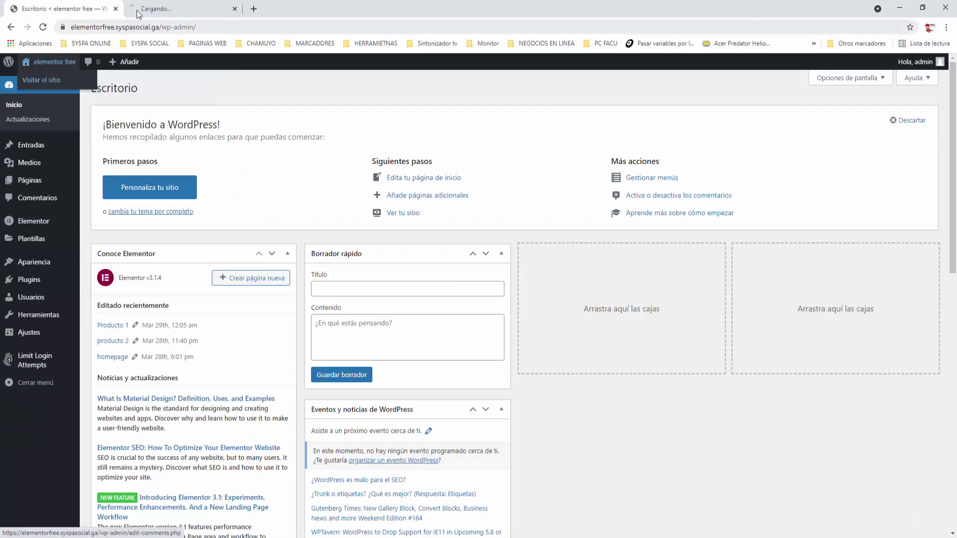
pyautogui.click(143, 9)
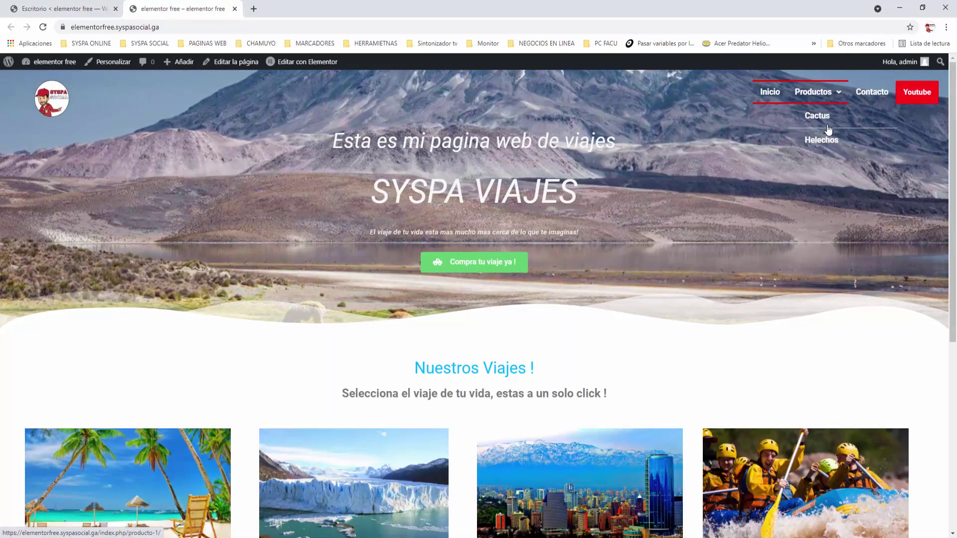
pyautogui.click(821, 140)
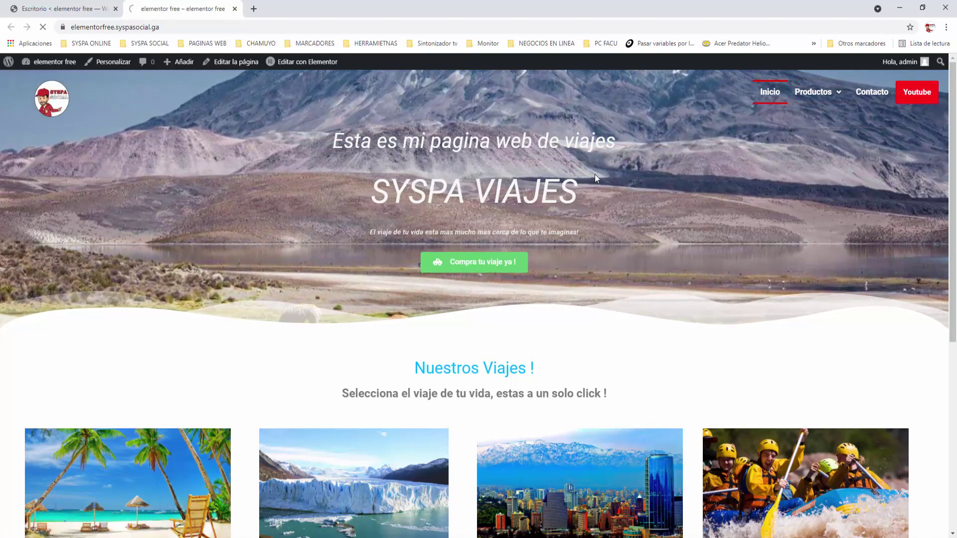